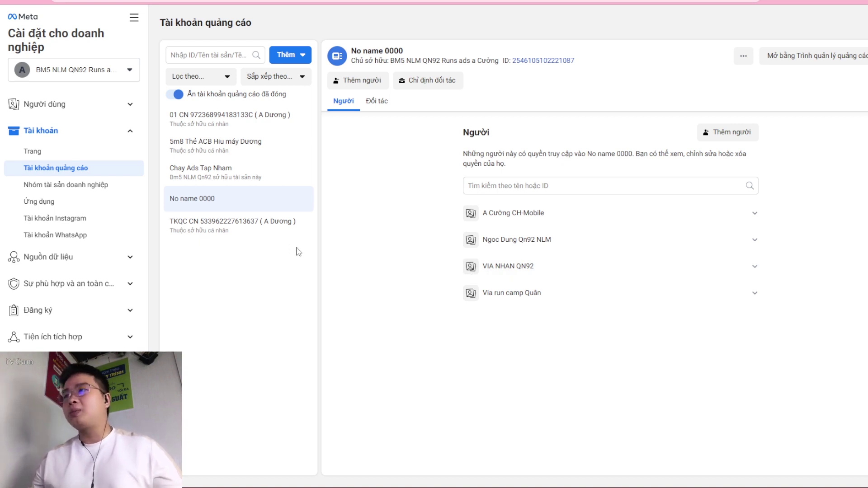
# - Glance at the 92 Agency page and payment methods, then return to the ad accounts list
pyautogui.click(181, 1)
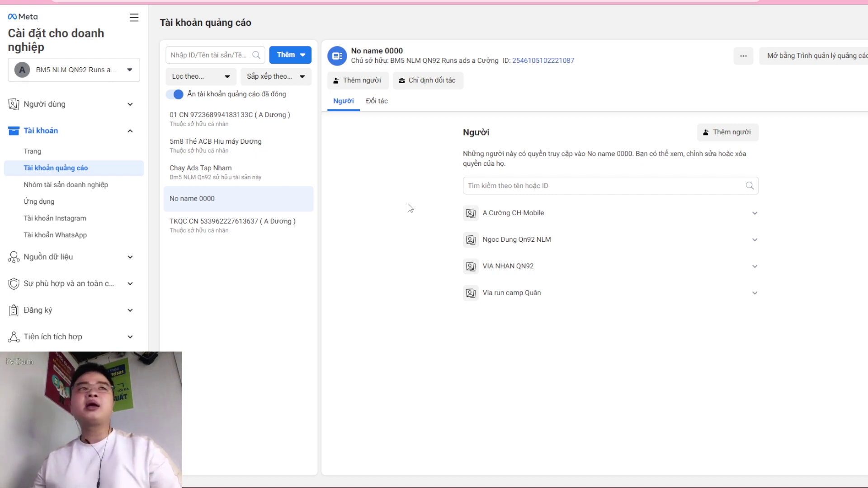
pyautogui.click(82, 363)
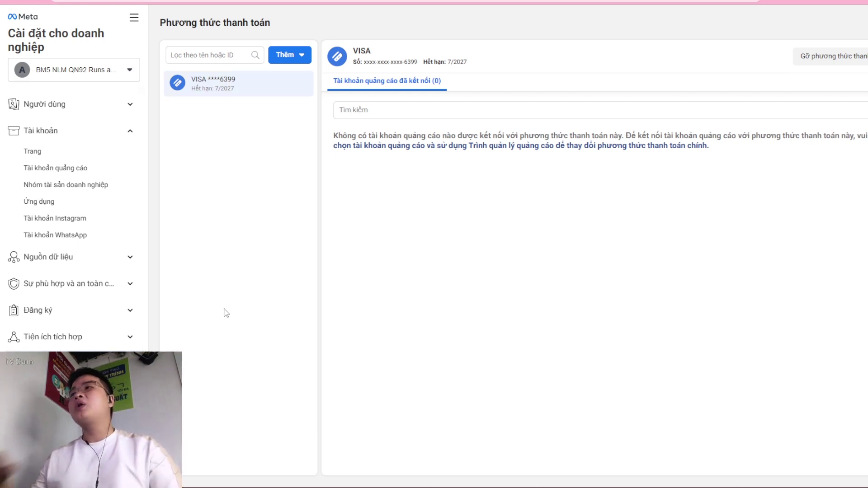
pyautogui.click(69, 168)
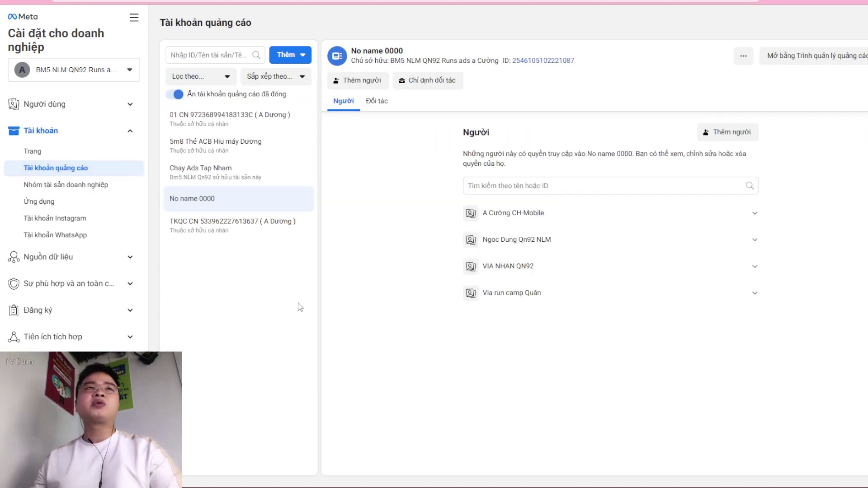
# - In the other Chrome window, open a new tab and load Meta Ads Manager via 'face'
pyautogui.moveTo(176, 487)
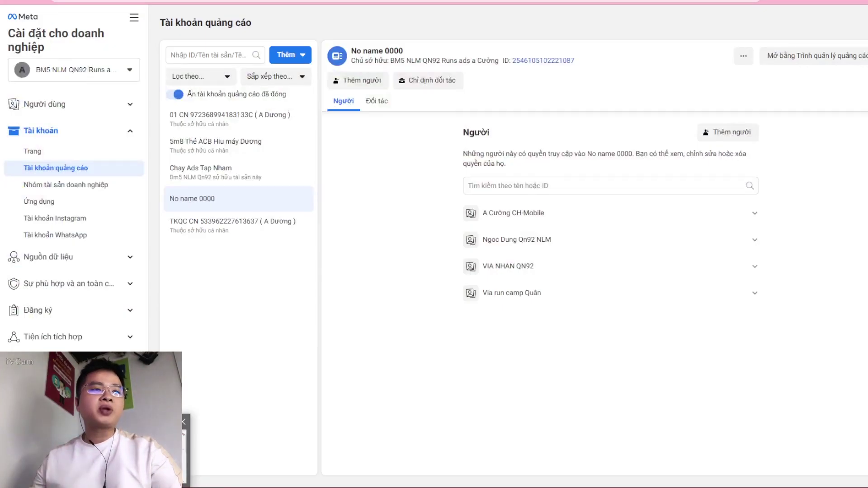
pyautogui.click(206, 487)
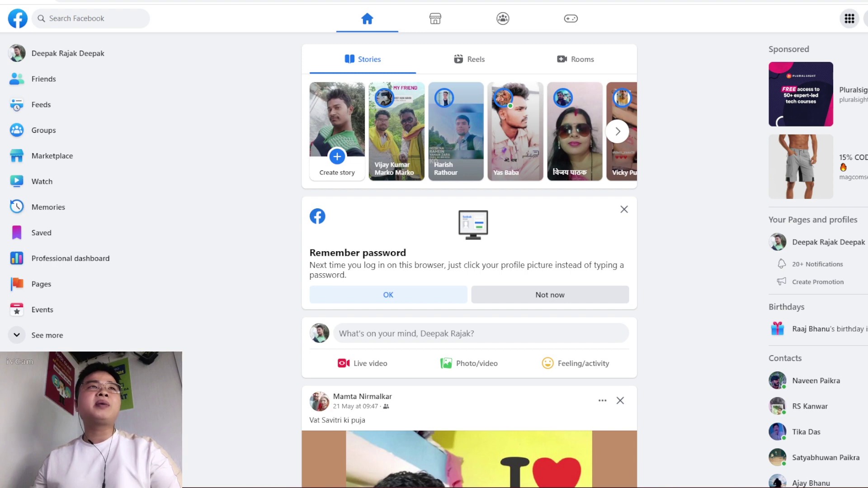
pyautogui.hotkey('ctrl', 't')
pyautogui.write('face')
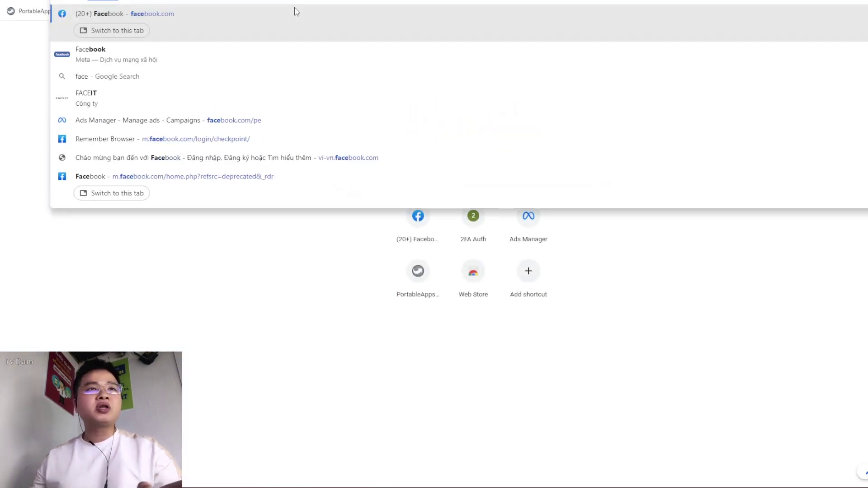
pyautogui.click(260, 123)
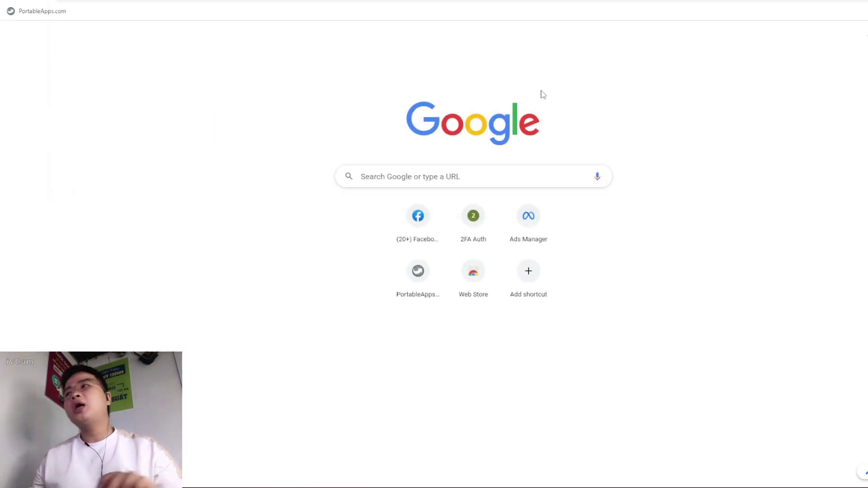
pyautogui.press('Return')
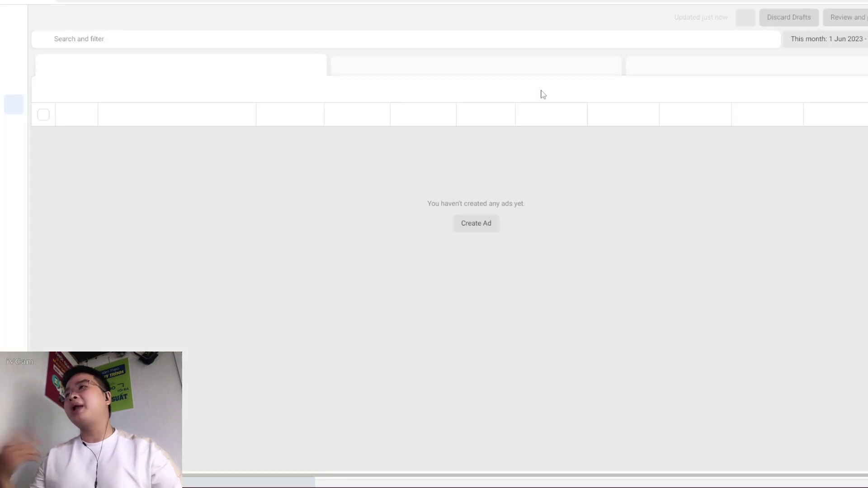
# - Dismiss the Non-discrimination Policy notice and open the ad account settings
pyautogui.scroll(-2, 562, 233)
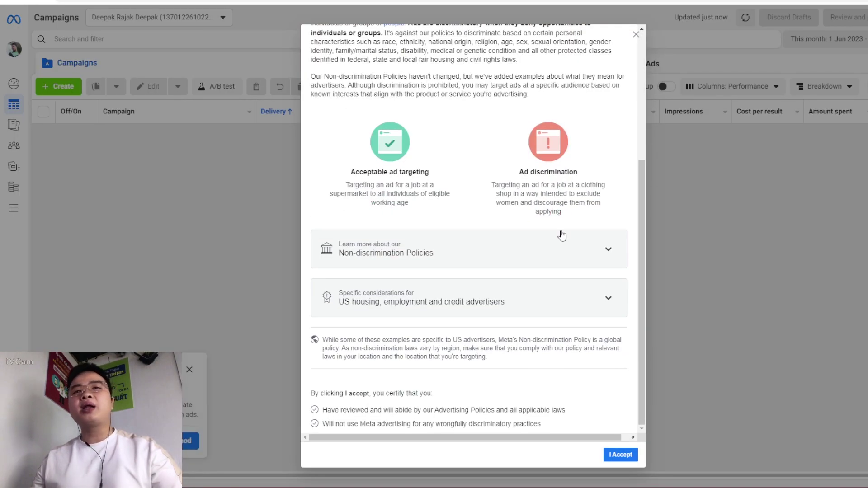
pyautogui.scroll(5, 564, 234)
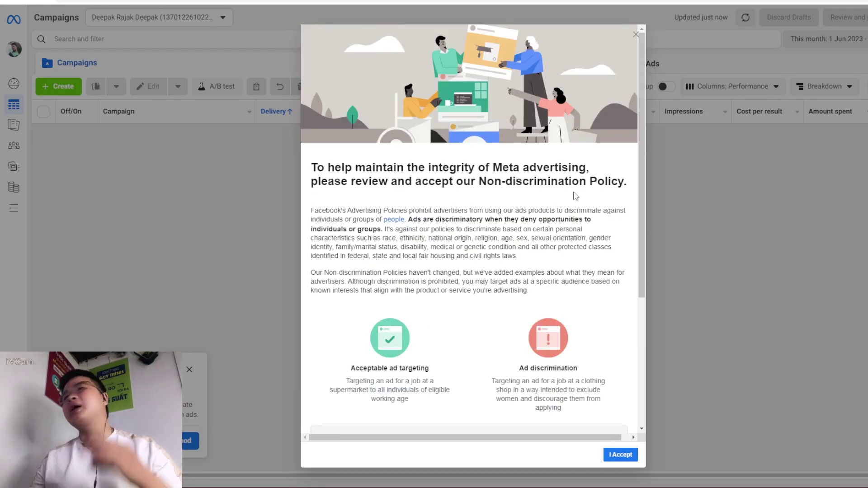
pyautogui.click(636, 35)
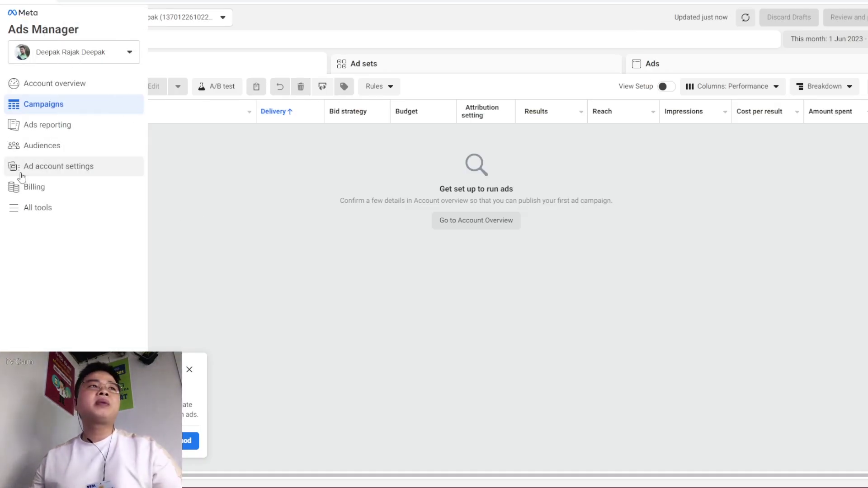
pyautogui.click(53, 168)
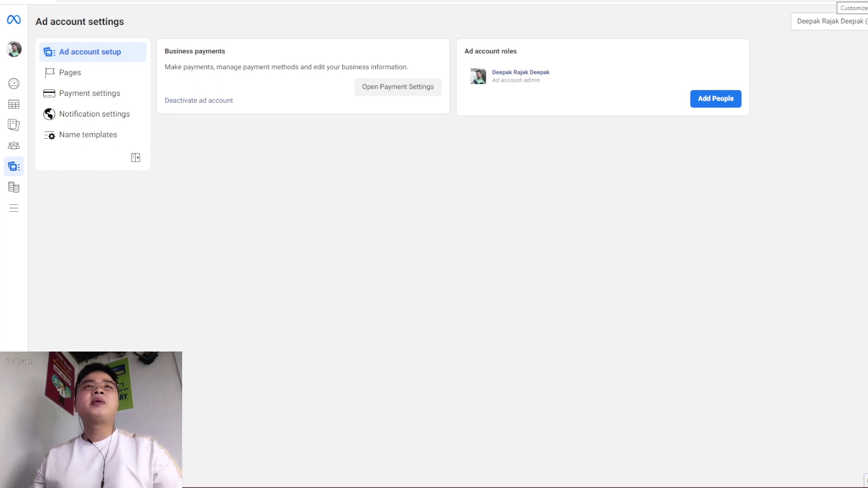
# - Open Chrome's settings from the browser menu and close the Ads Check by SMIT panel
pyautogui.click(863, 2)
pyautogui.moveTo(847, 147)
pyautogui.click(844, 176)
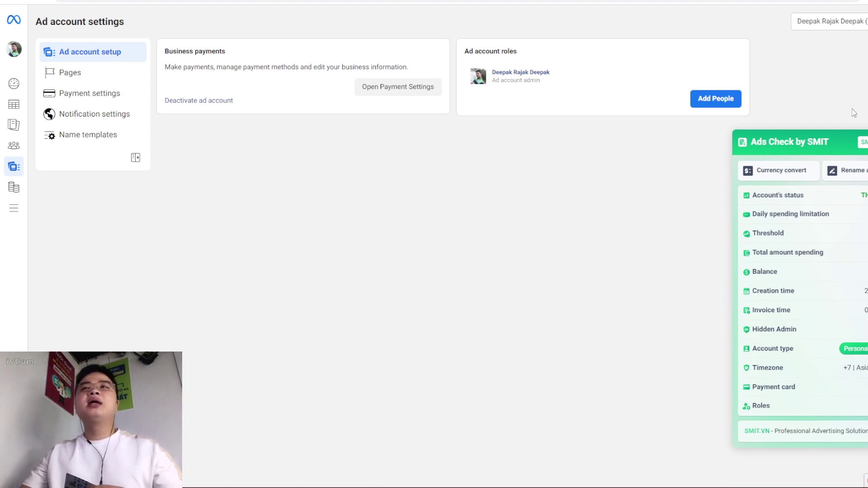
pyautogui.click(867, 142)
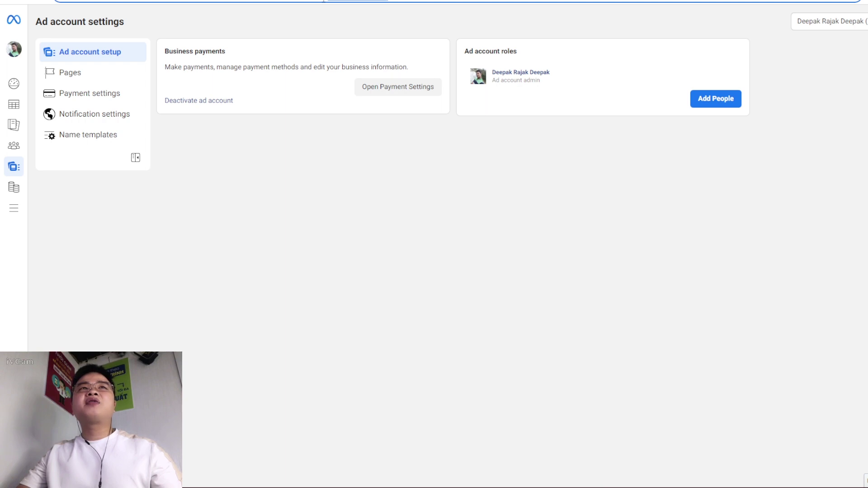
# - View the ad account list without changing it, then open Business Settings' add-ad-account options
pyautogui.click(808, 22)
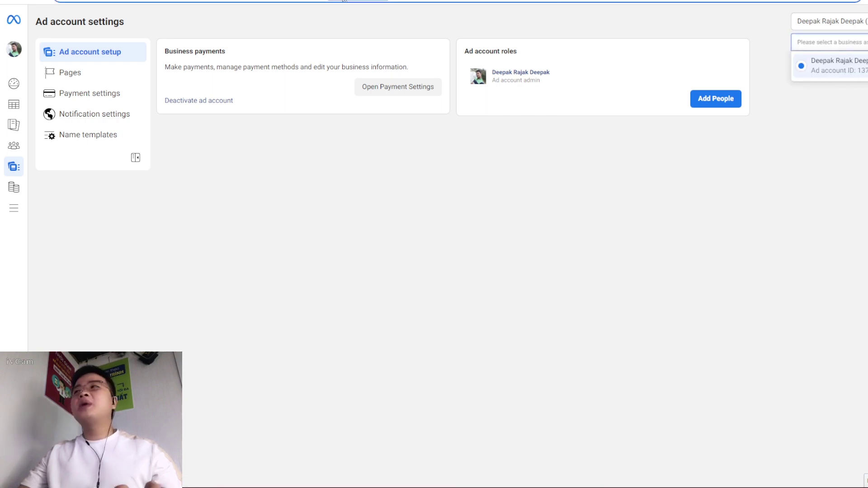
pyautogui.click(330, 226)
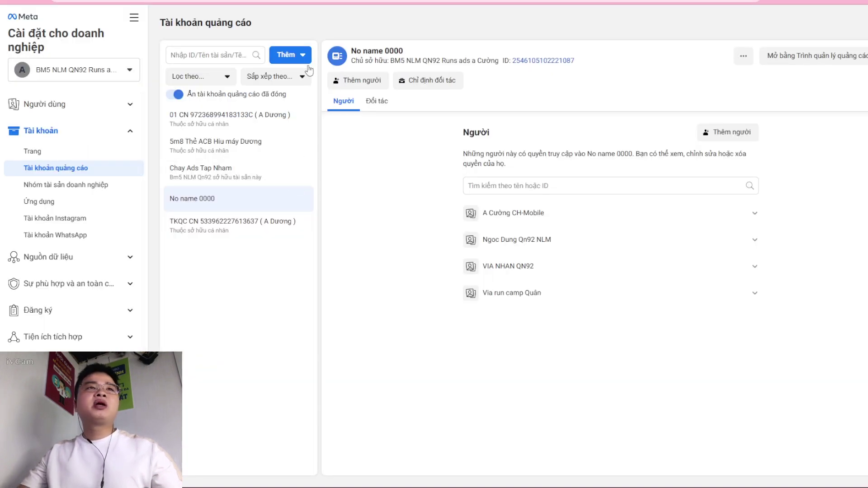
pyautogui.click(277, 56)
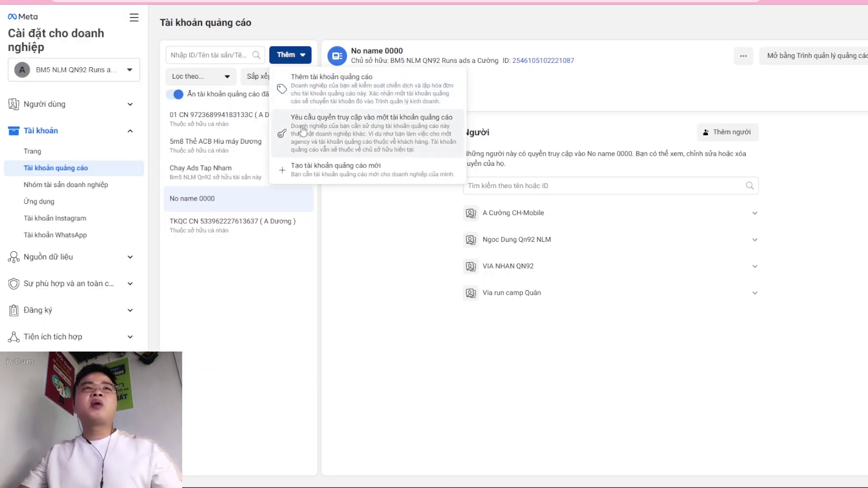
# - Request access to the personal ad account by its pasted ID with Quản lý tài khoản quảng cáo enabled
pyautogui.click(50, 175)
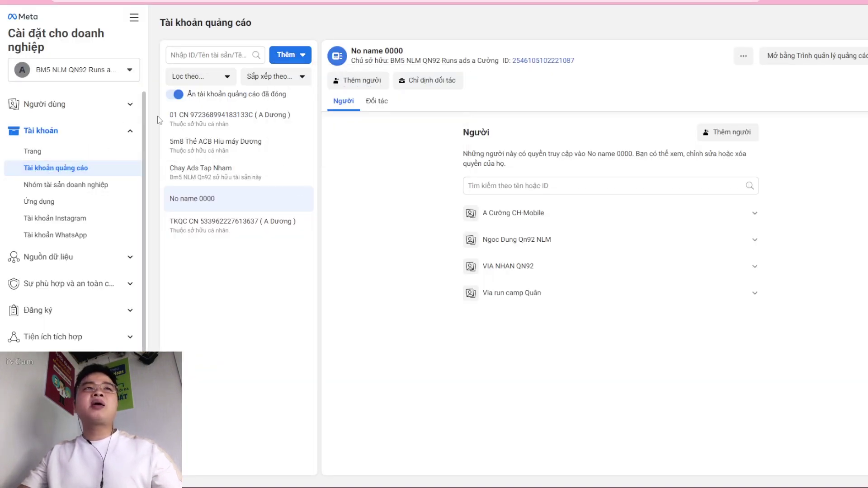
pyautogui.click(294, 60)
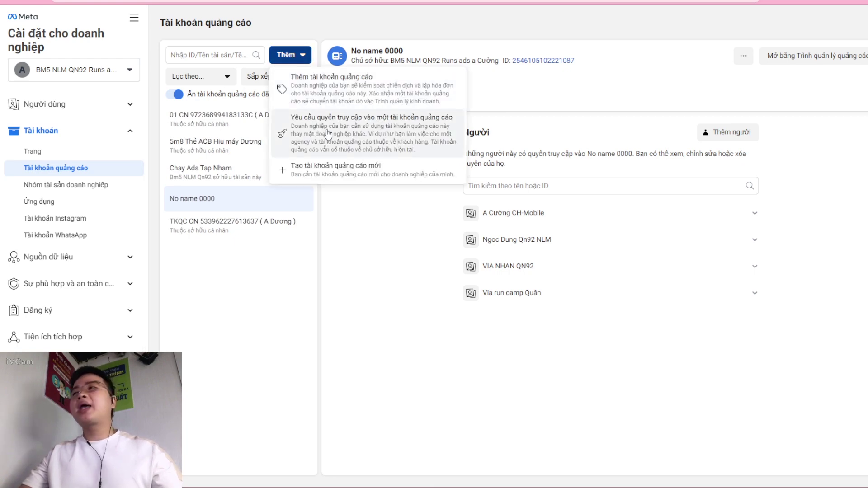
pyautogui.click(284, 121)
pyautogui.click(380, 138)
pyautogui.hotkey('ctrl', 'v')
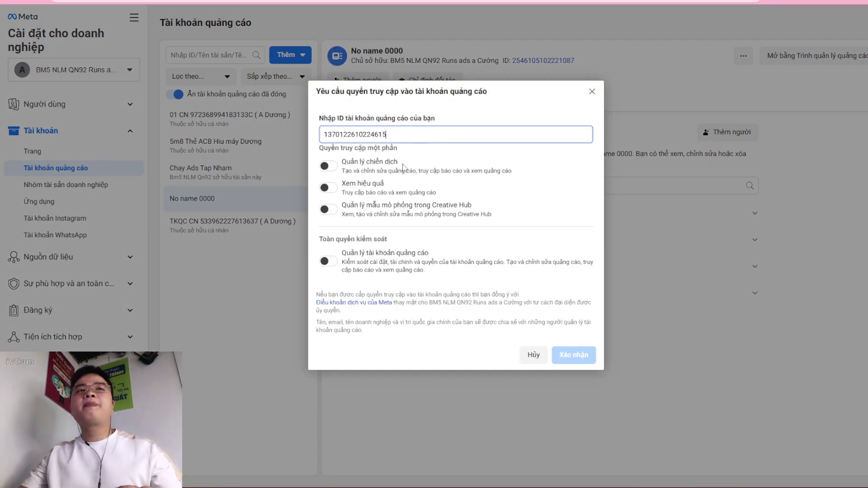
pyautogui.click(329, 262)
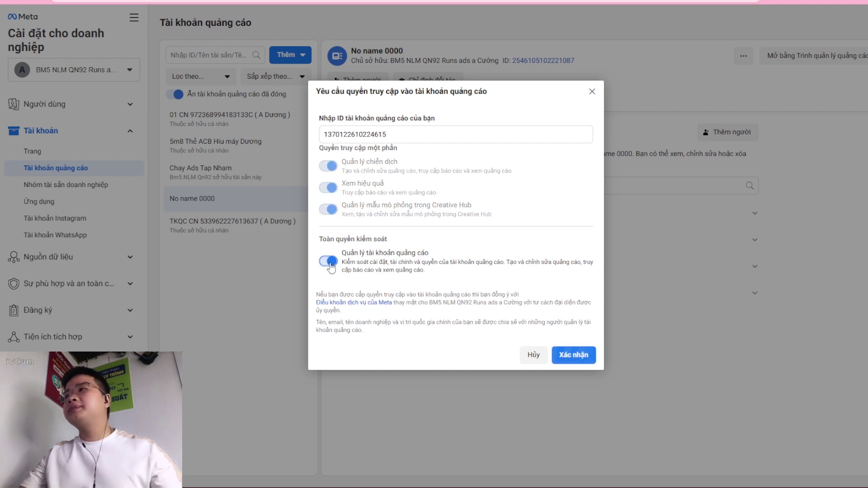
pyautogui.click(572, 355)
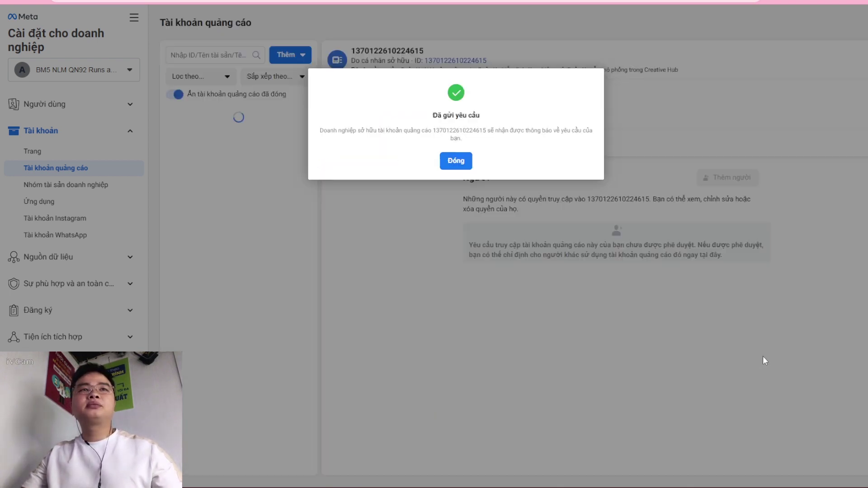
pyautogui.click(458, 161)
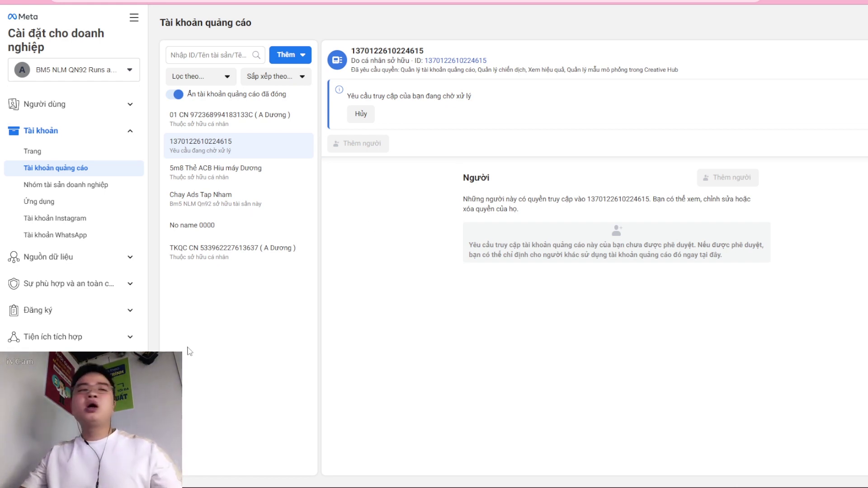
pyautogui.moveTo(131, 486)
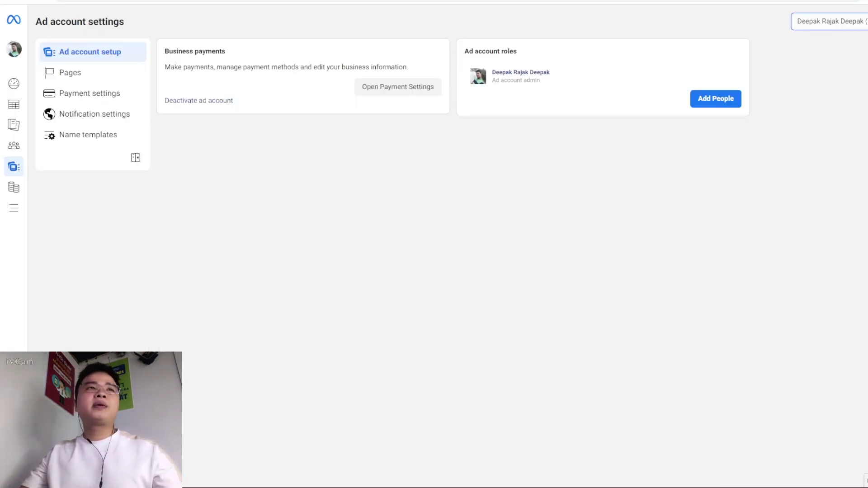
# - Open the pending request's approval link in a new tab and give the business access
pyautogui.click(46, 0)
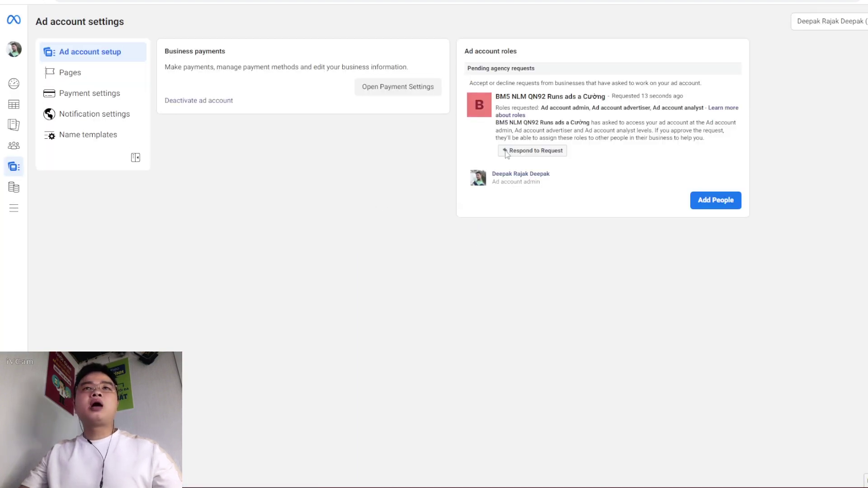
pyautogui.click(532, 152)
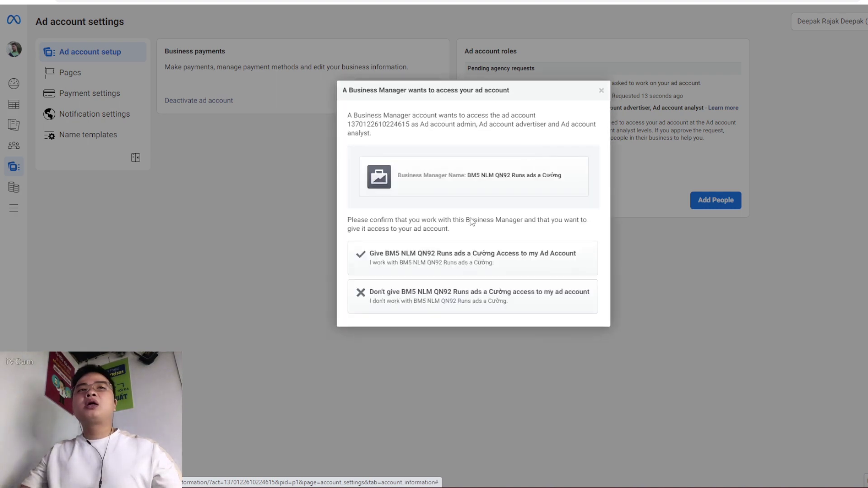
pyautogui.rightClick(435, 252)
pyautogui.click(477, 262)
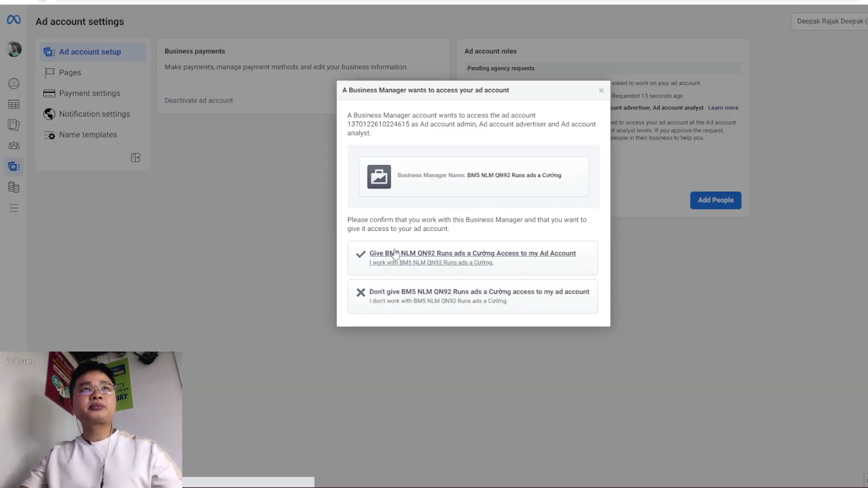
pyautogui.click(379, 254)
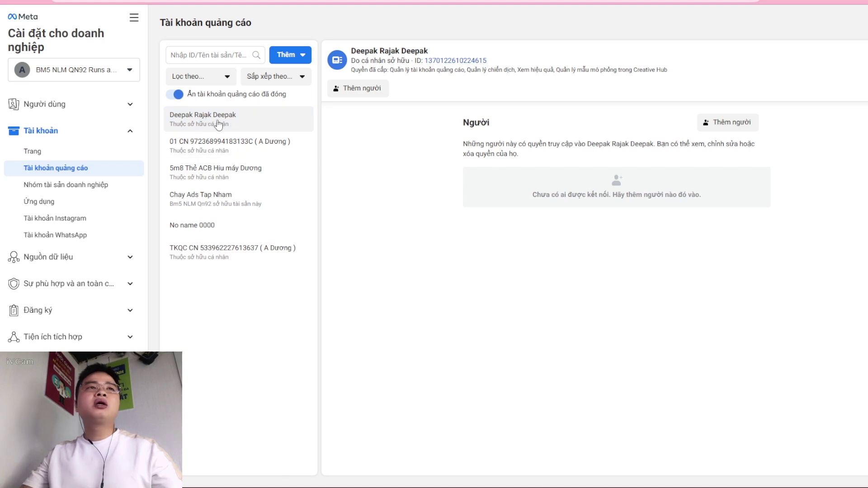
# - Add the business user to the ad account with Quản lý tài khoản quảng cáo full control
pyautogui.click(867, 60)
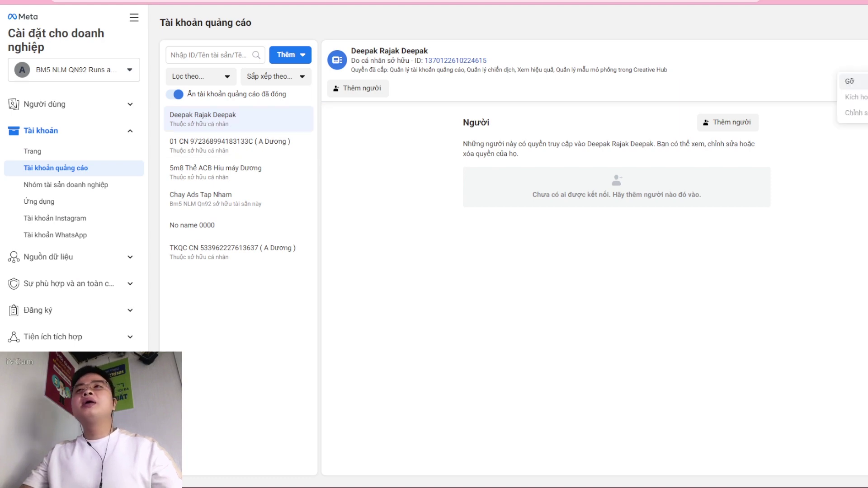
pyautogui.click(358, 88)
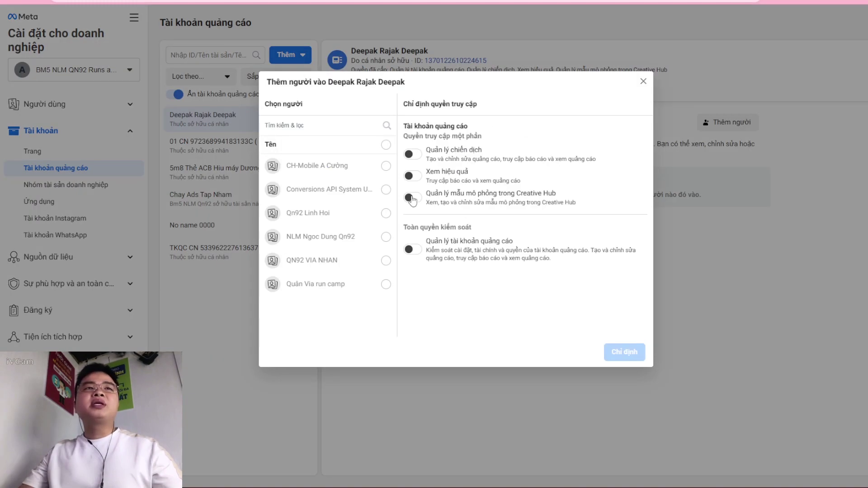
pyautogui.click(385, 238)
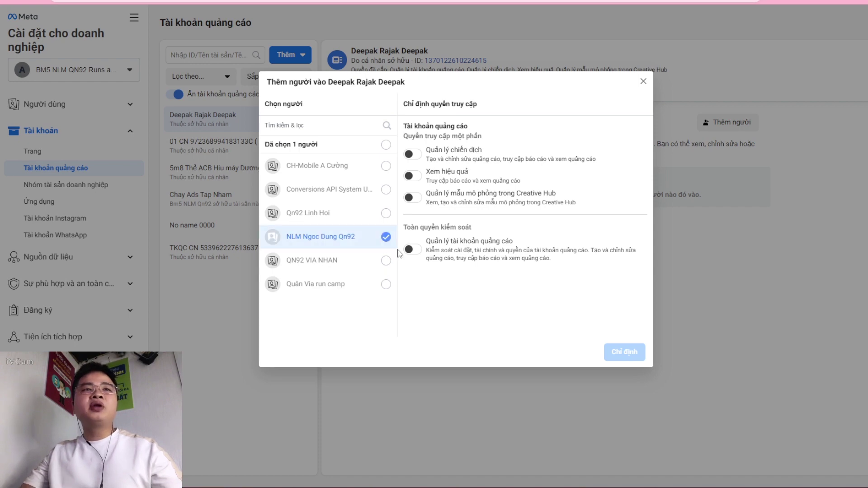
pyautogui.click(412, 250)
pyautogui.click(624, 352)
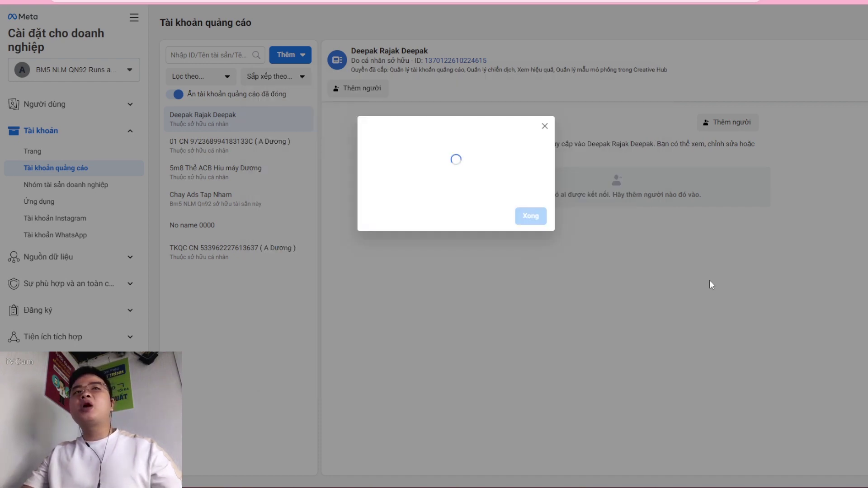
pyautogui.click(531, 209)
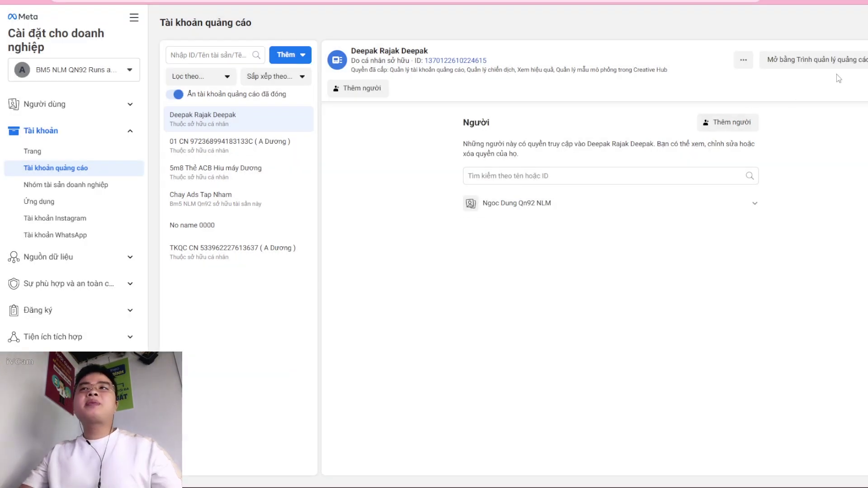
pyautogui.click(750, 66)
# - Rename the ad account to '5m8 bat thai', save, and reopen its edit details
pyautogui.click(730, 104)
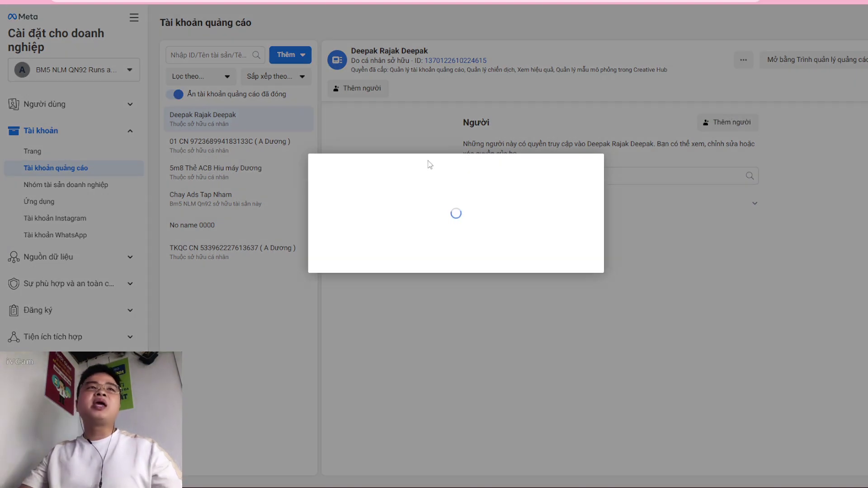
pyautogui.moveTo(403, 202); pyautogui.dragTo(209, 199)
pyautogui.write('5')
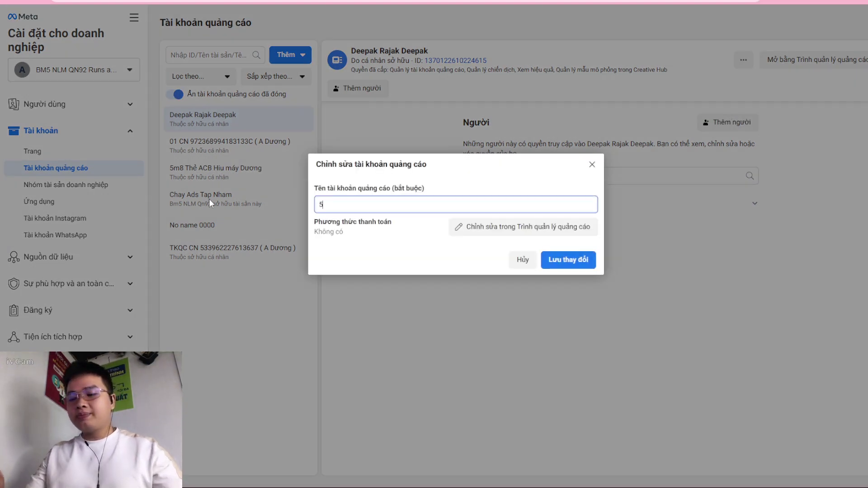
pyautogui.write('m8 ba')
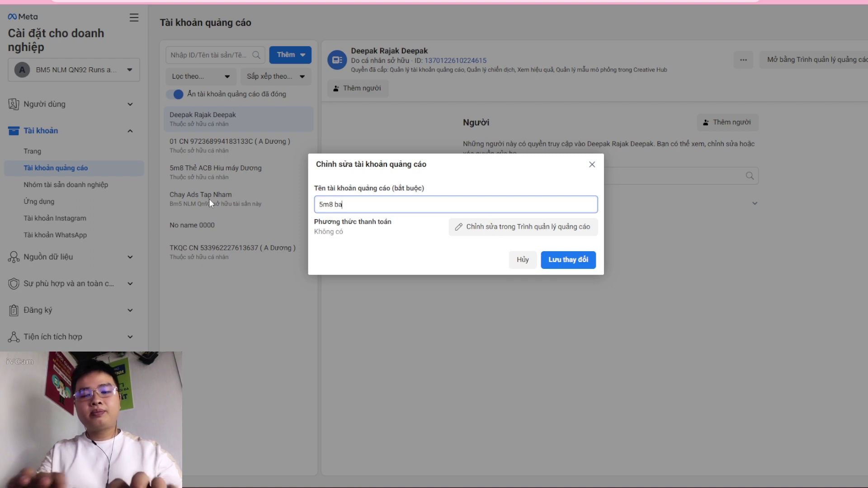
pyautogui.write('t thai')
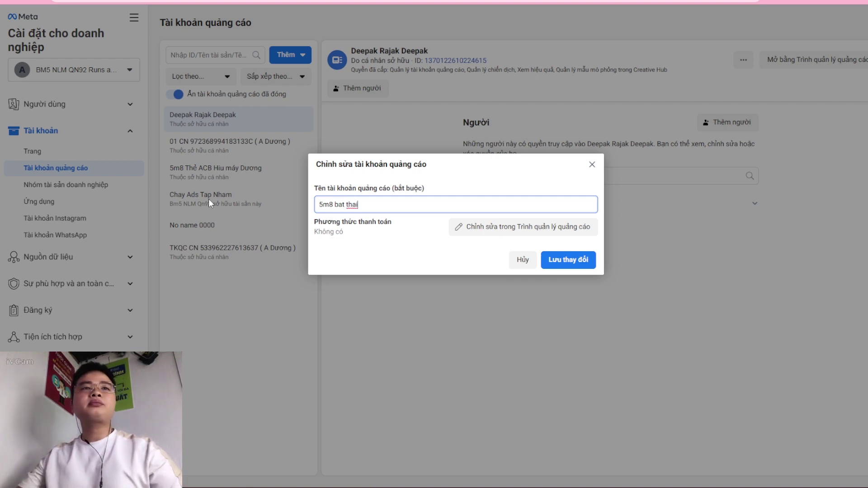
pyautogui.click(588, 265)
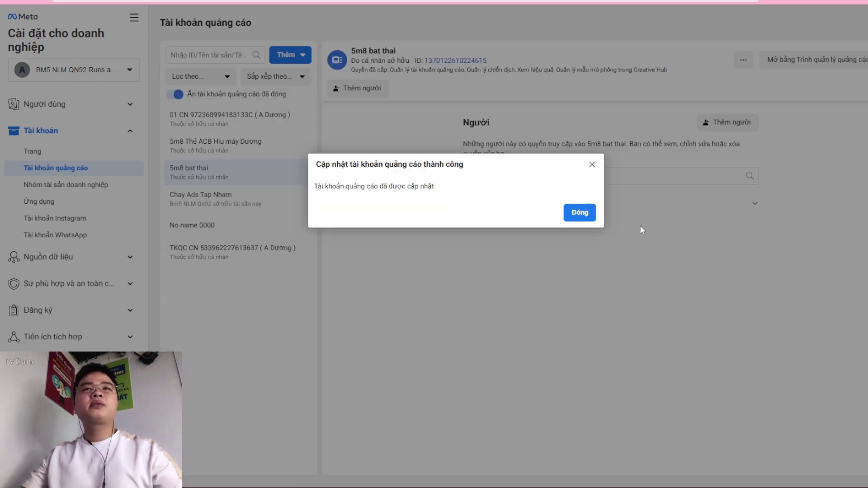
pyautogui.click(580, 213)
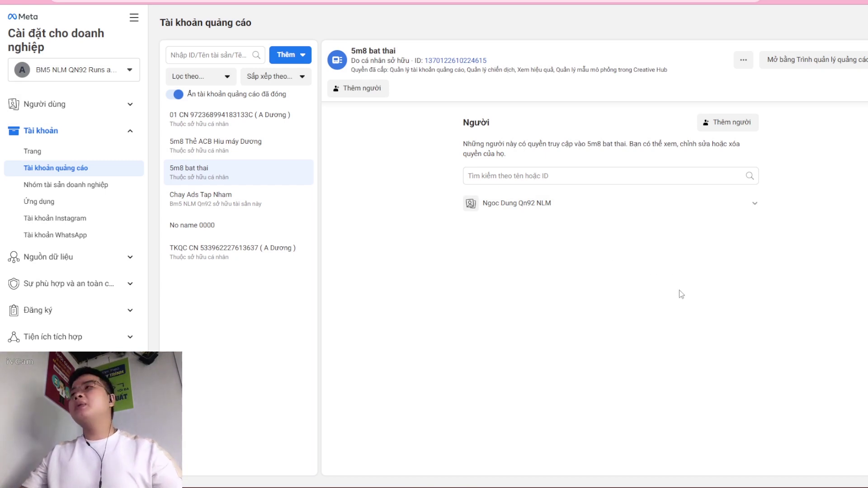
pyautogui.click(746, 65)
pyautogui.click(729, 118)
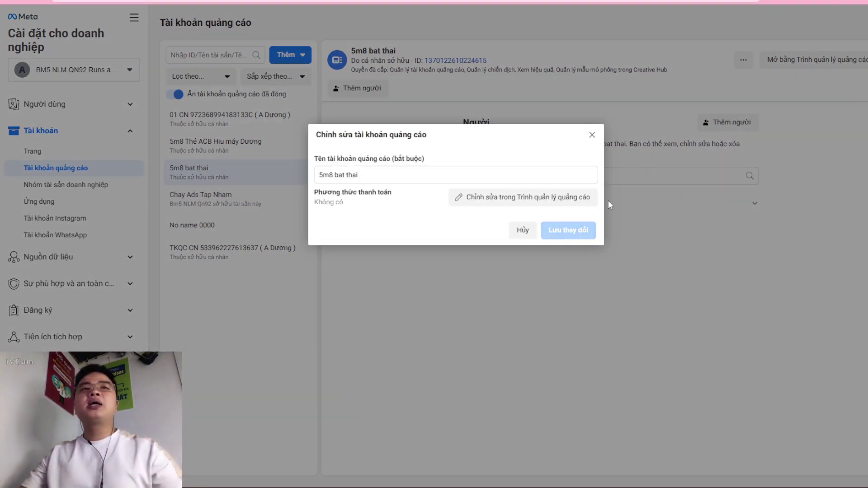
# - From Ads Manager's payment settings, start adding a new payment method via the payment help
pyautogui.click(492, 205)
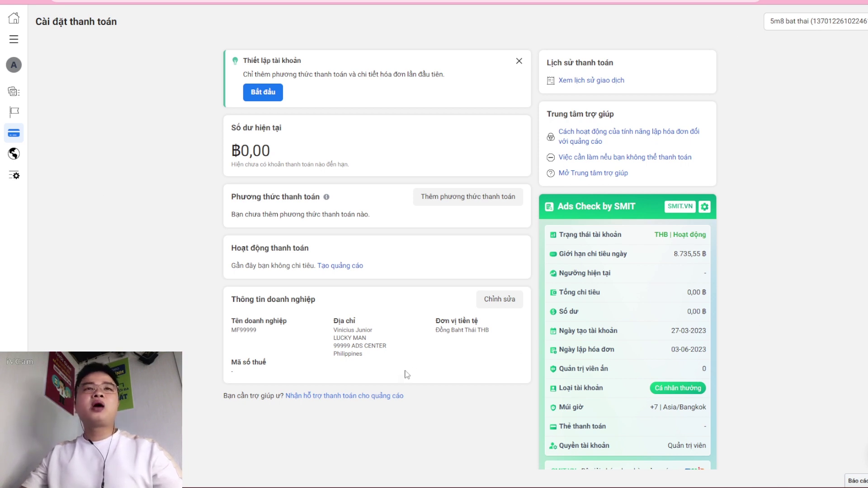
pyautogui.click(323, 397)
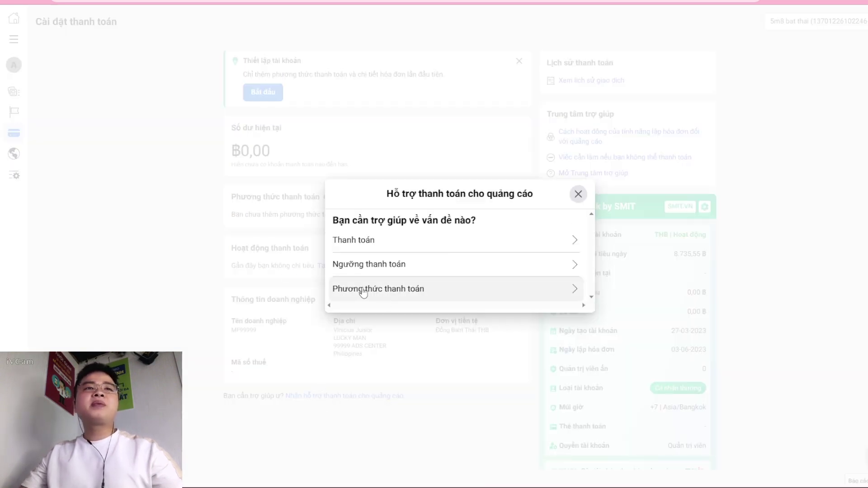
pyautogui.click(358, 292)
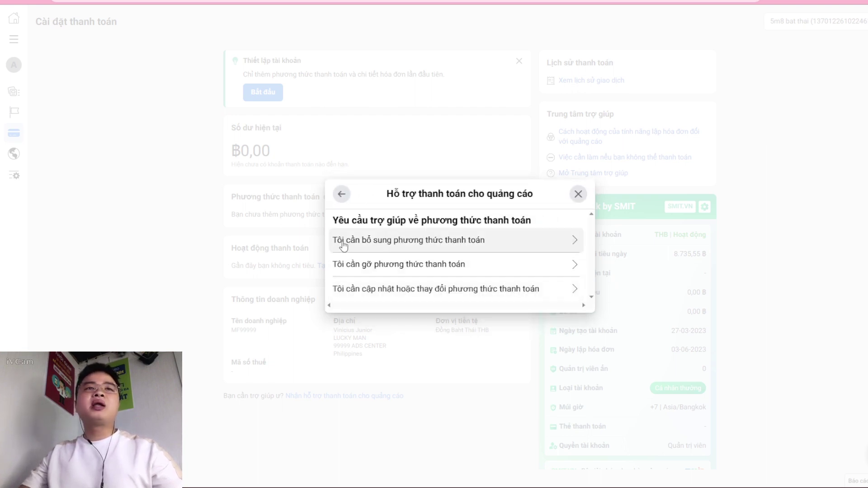
pyautogui.click(468, 250)
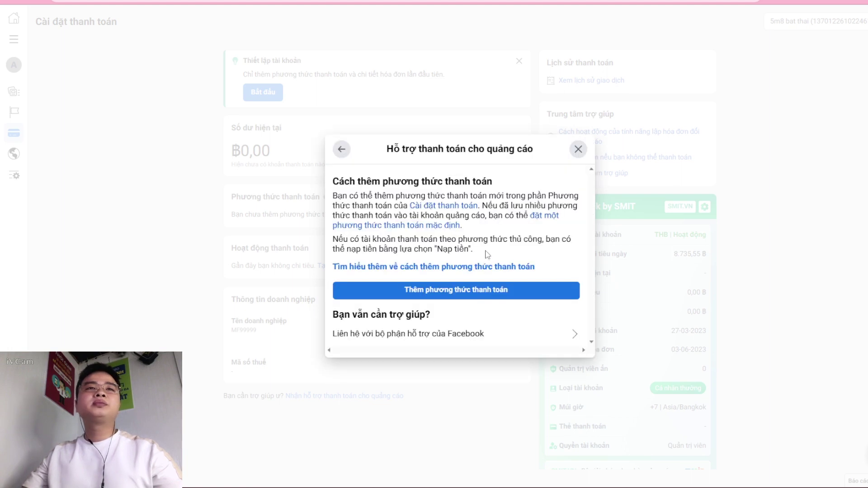
pyautogui.click(452, 295)
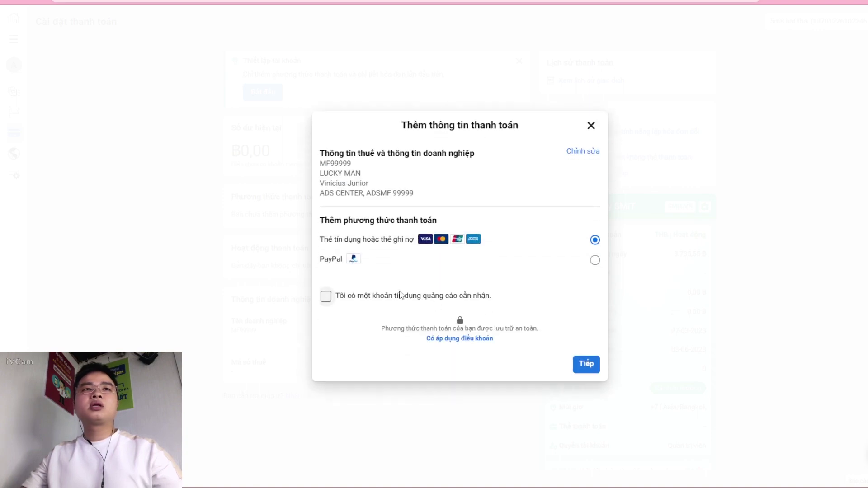
# - Add a Visa credit/debit card using saved cardholder, number, expiry and security code, and save
pyautogui.click(584, 365)
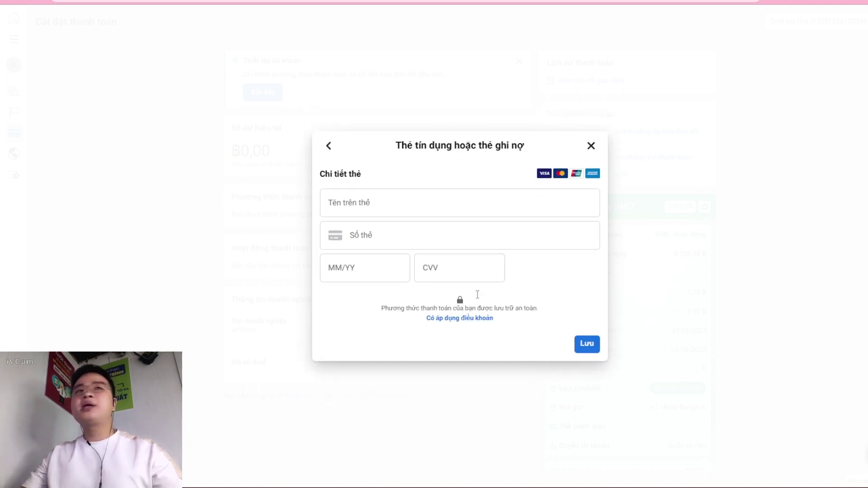
pyautogui.click(395, 205)
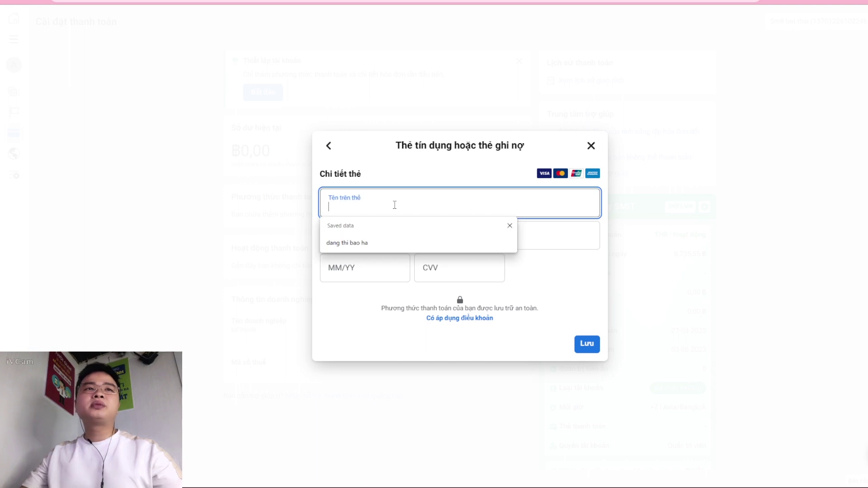
pyautogui.click(386, 244)
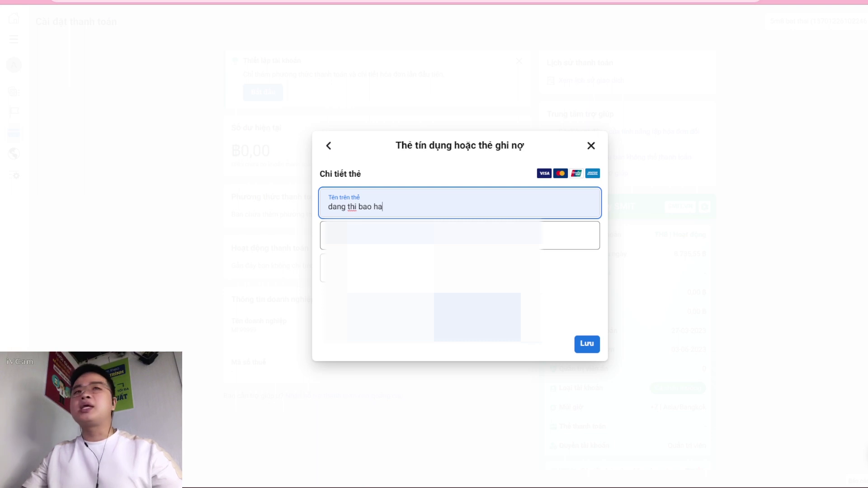
pyautogui.click(385, 236)
pyautogui.click(385, 275)
pyautogui.click(346, 269)
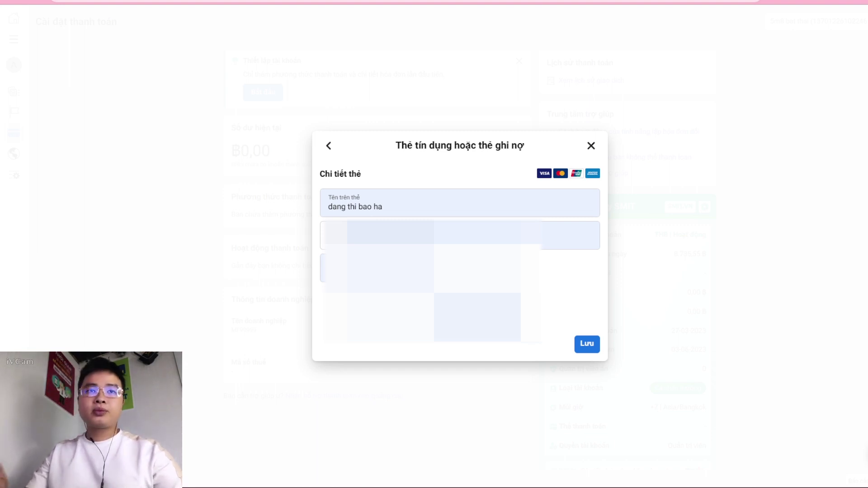
pyautogui.click(591, 346)
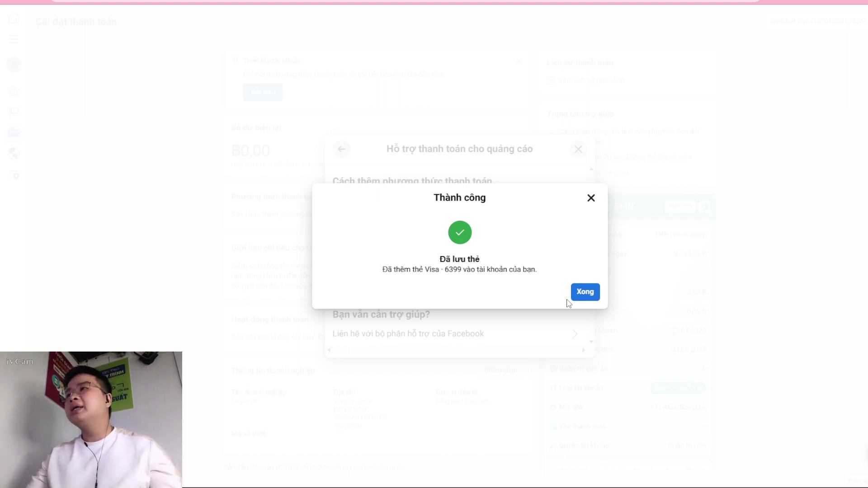
pyautogui.click(586, 293)
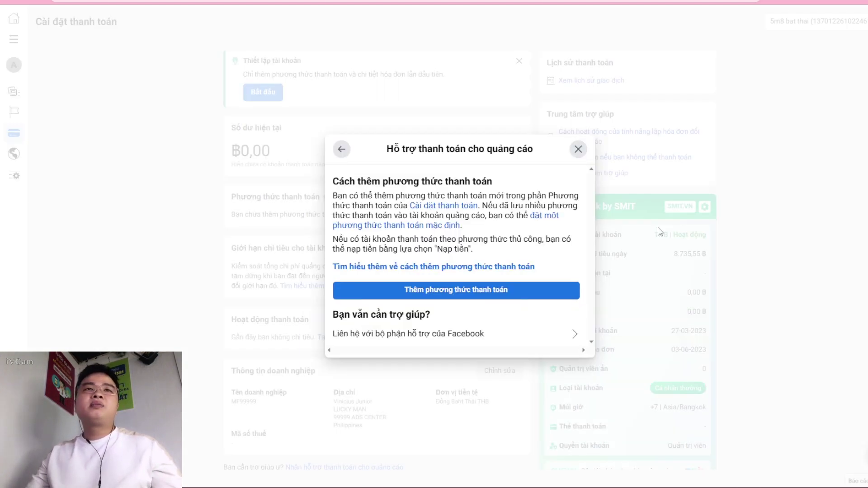
# - Review payment settings showing the Visa card default with a ฿69,00 threshold, then switch to the agency tab
pyautogui.click(38, 1)
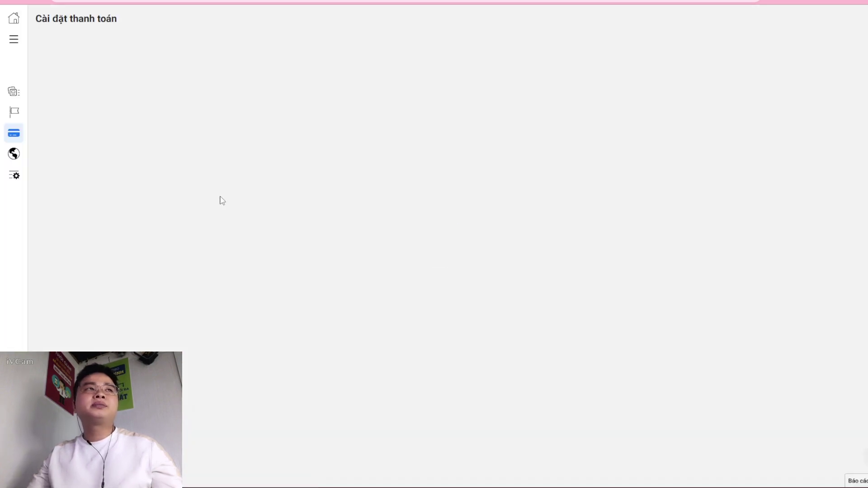
pyautogui.scroll(-2, 214, 251)
pyautogui.scroll(2, 211, 310)
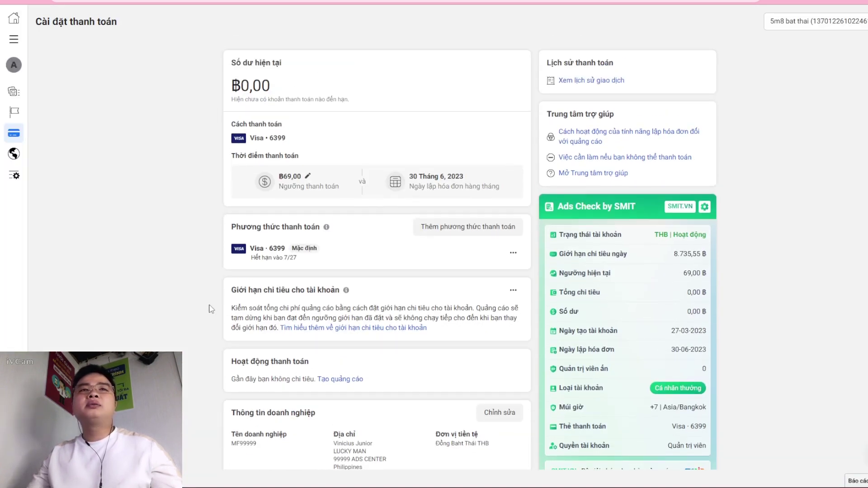
pyautogui.scroll(-2, 217, 326)
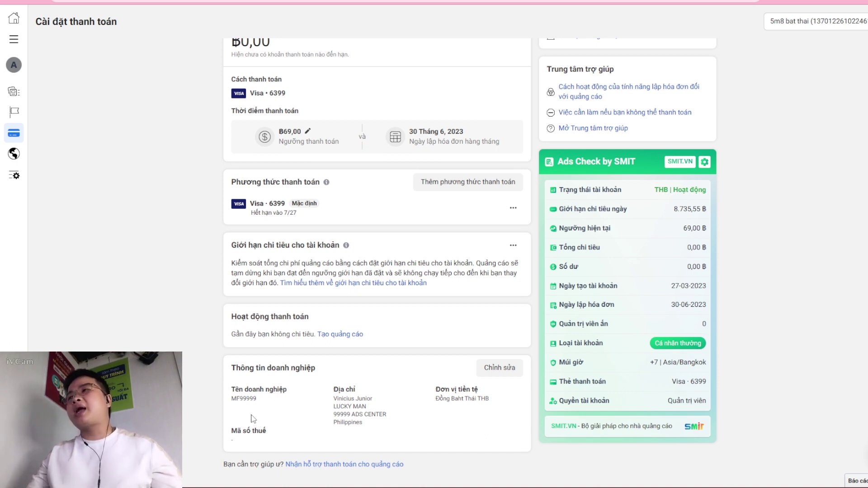
pyautogui.moveTo(361, 426); pyautogui.dragTo(336, 426)
pyautogui.click(376, 423)
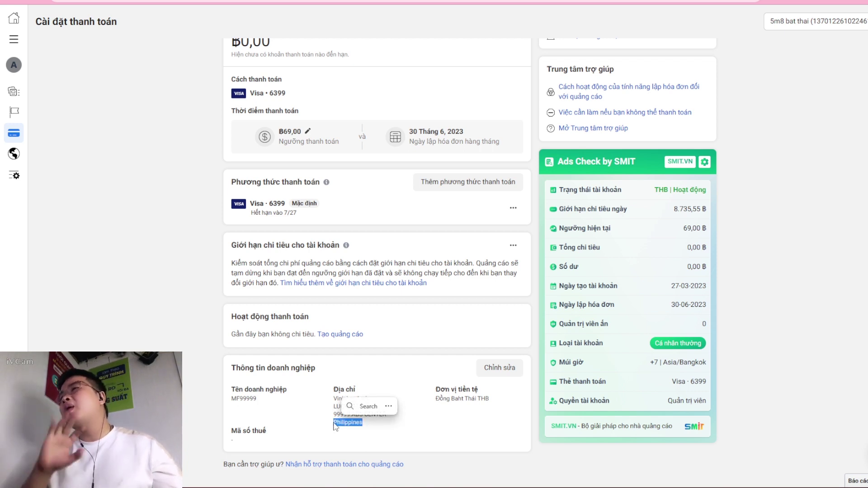
pyautogui.click(357, 427)
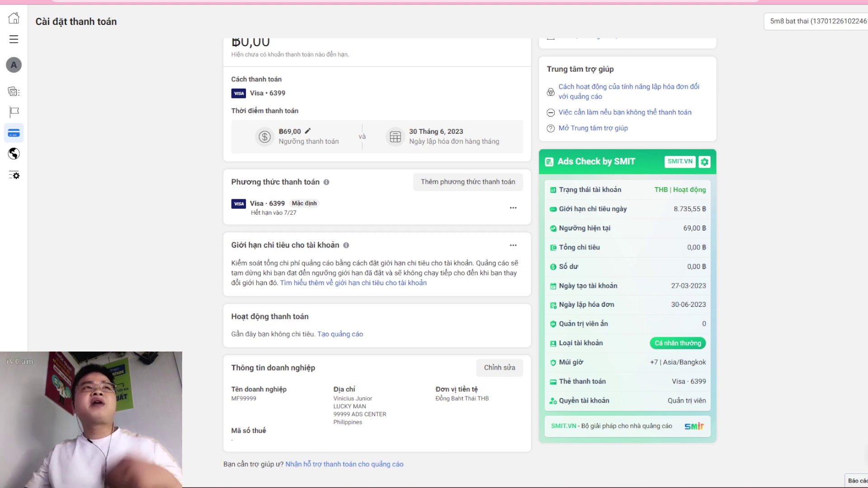
pyautogui.hotkey('ctrl', 'Tab')
pyautogui.hotkey('ctrl', 'l')
# - In Edge, open the Ads Manager campaigns page listing draft 'Chiến dịch Lượt tương tác mới'
pyautogui.write('facebook.com/accountquality')
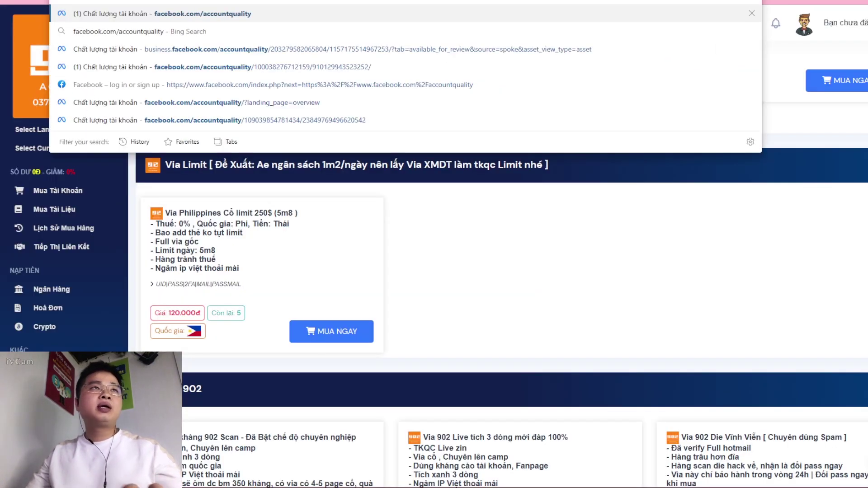
pyautogui.press('BackSpace')
pyautogui.press('BackSpace')
pyautogui.press('BackSpace')
pyautogui.press('BackSpace')
pyautogui.press('BackSpace')
pyautogui.press('BackSpace')
pyautogui.press('BackSpace')
pyautogui.press('BackSpace')
pyautogui.press('BackSpace')
pyautogui.press('BackSpace')
pyautogui.press('BackSpace')
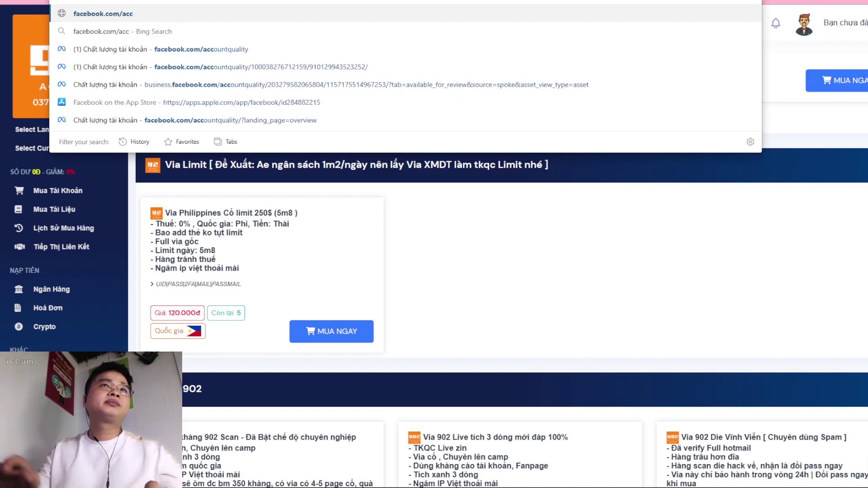
pyautogui.hotkey('ctrl', 't')
pyautogui.write('face')
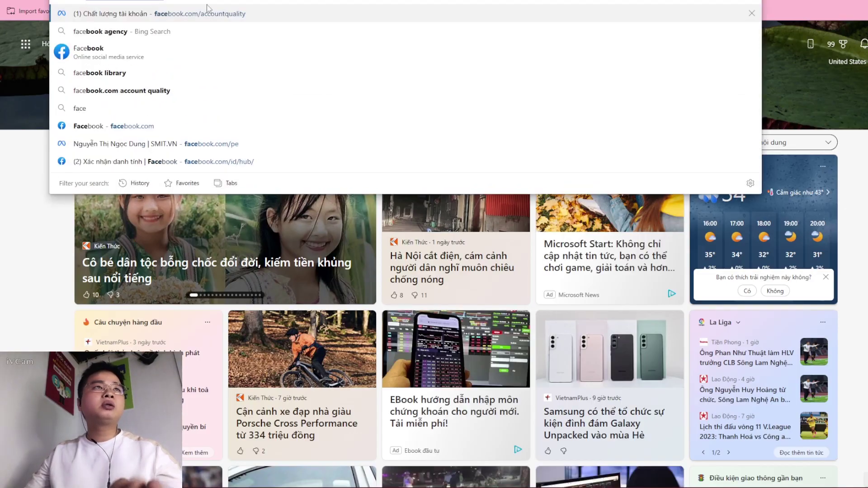
pyautogui.press('Right')
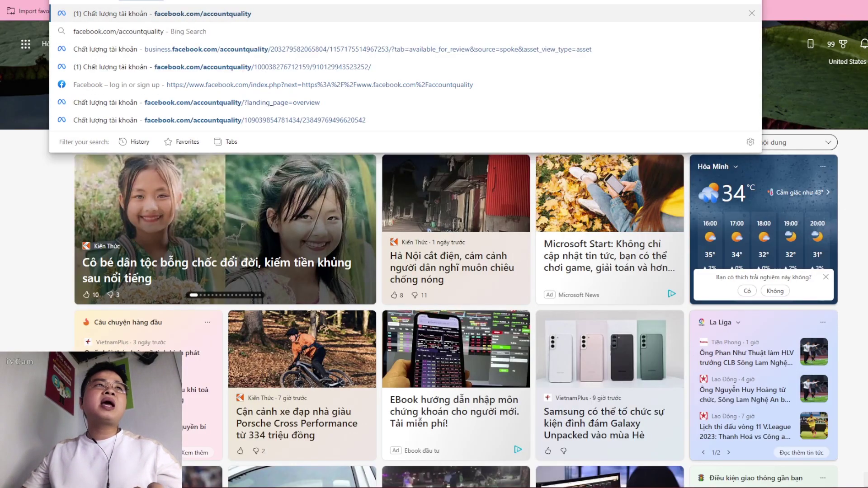
pyautogui.write('pages')
pyautogui.press('Return')
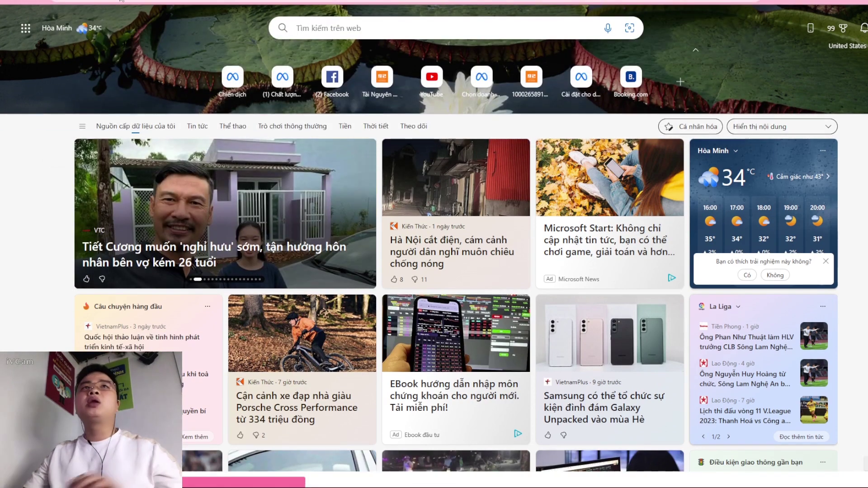
pyautogui.click(121, 1)
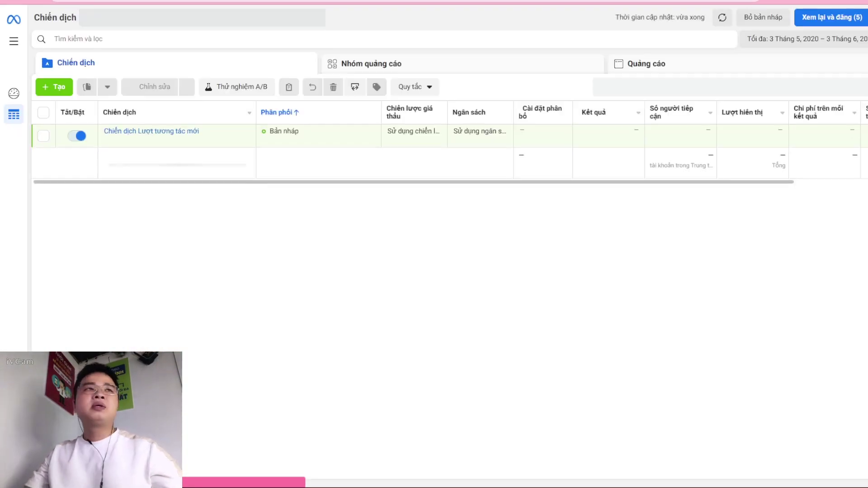
# - Switch Ads Manager to the '5m8 bat thai' ad account and begin creating a campaign with + Tạo
pyautogui.click(131, 19)
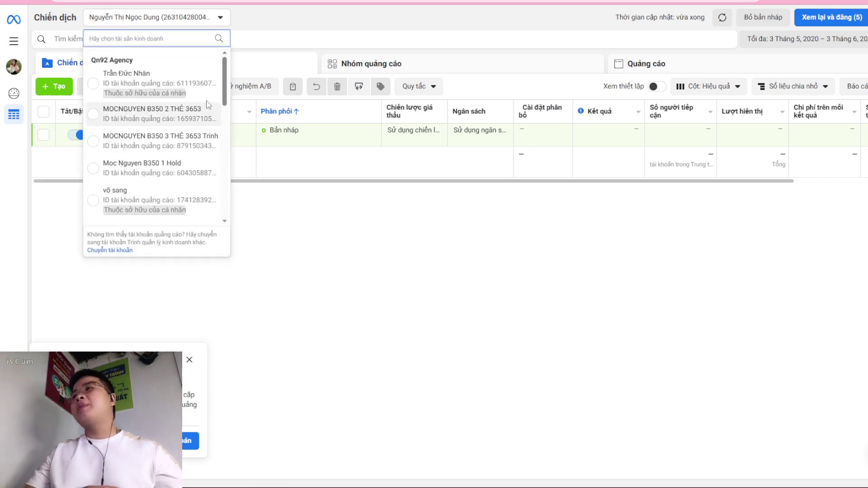
pyautogui.scroll(-5, 195, 105)
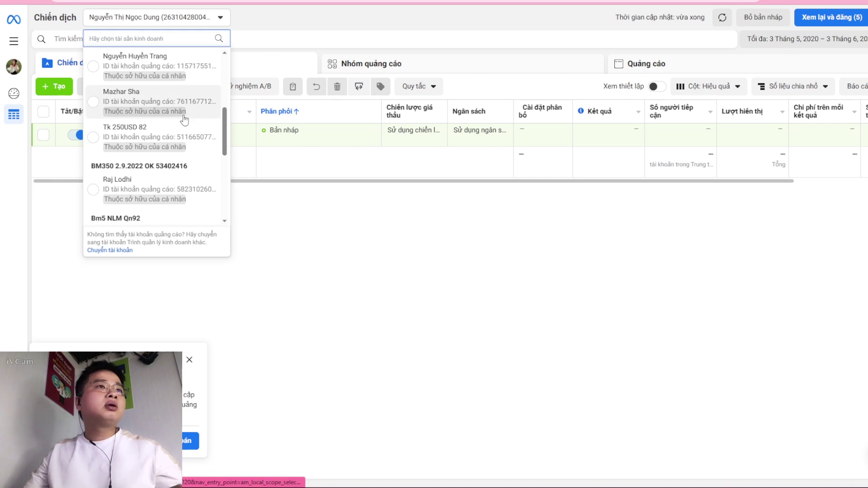
pyautogui.scroll(-5, 184, 119)
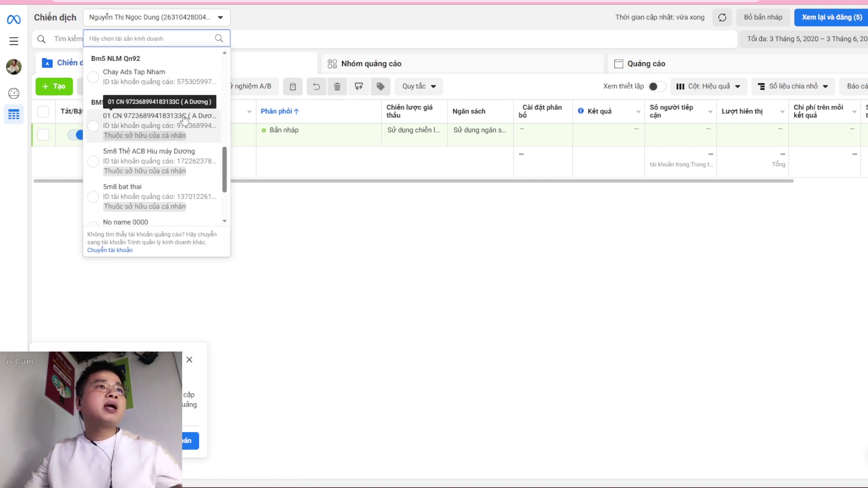
pyautogui.scroll(-2, 184, 119)
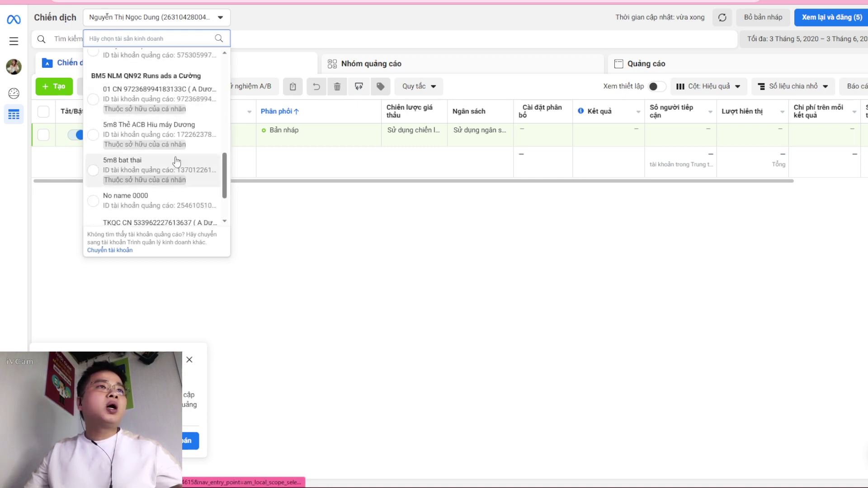
pyautogui.click(172, 171)
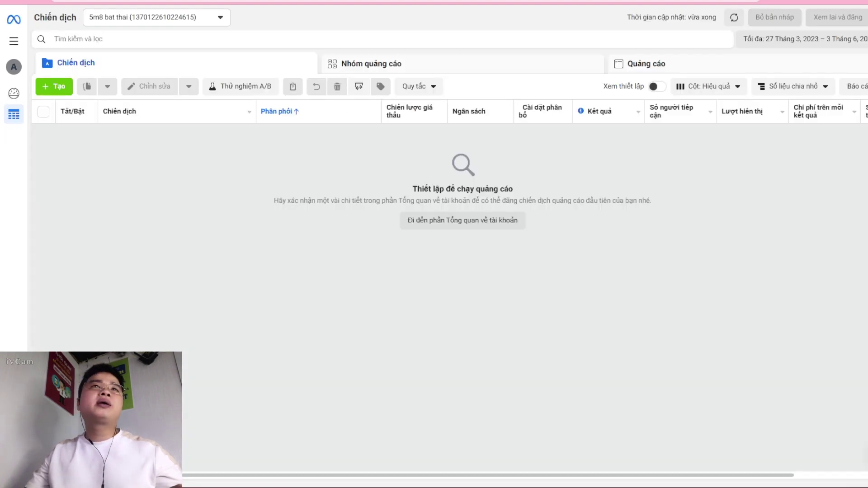
pyautogui.click(56, 86)
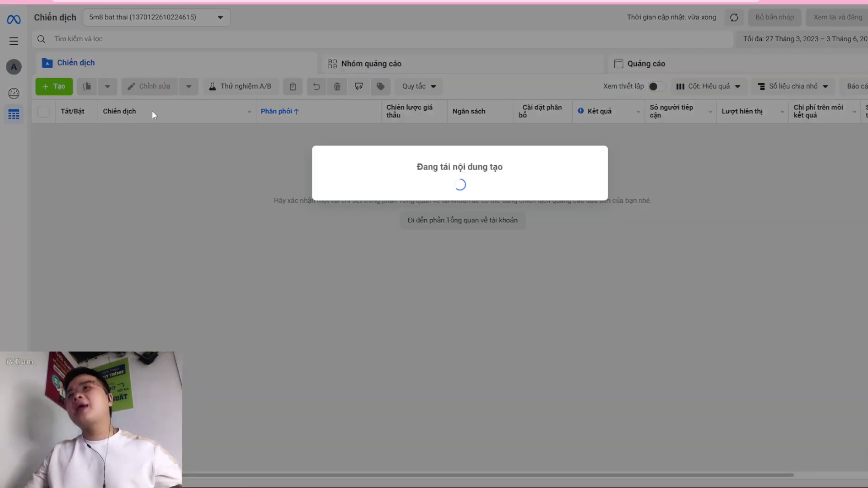
# - Start a new campaign with the Lượt tương tác (engagement) objective
pyautogui.scroll(-1, 362, 320)
pyautogui.click(371, 292)
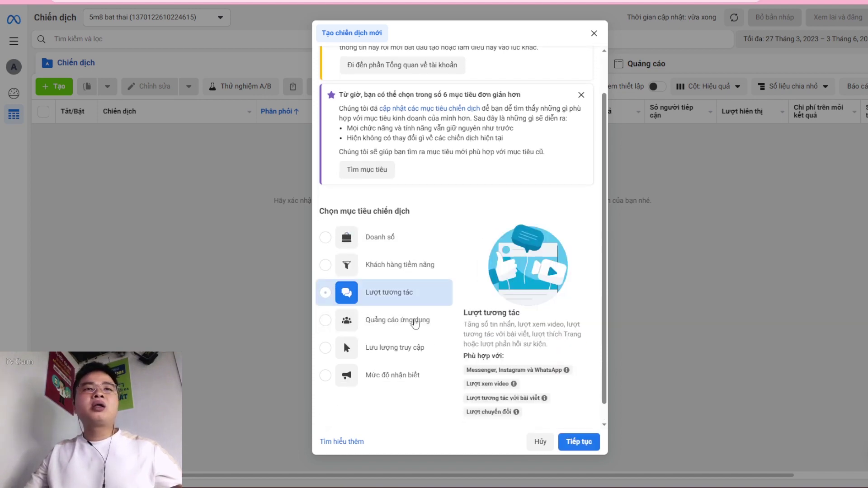
pyautogui.click(588, 442)
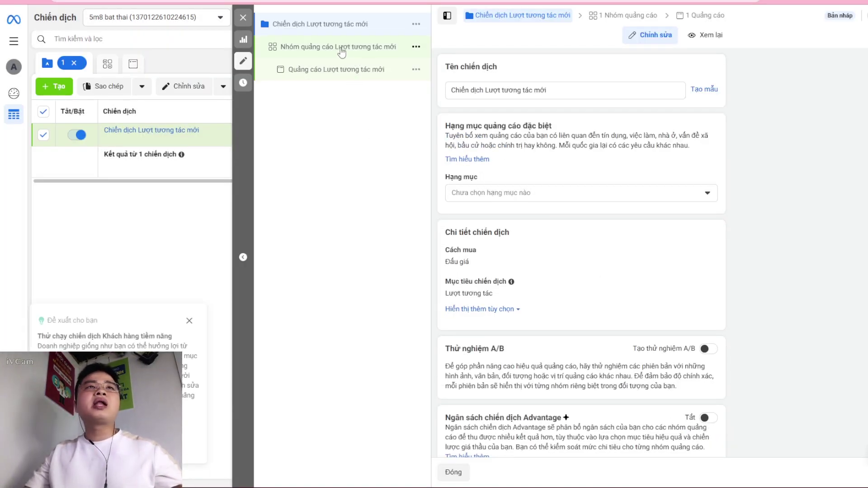
# - In the new ad set's locations, remove Philippines as a target
pyautogui.click(346, 47)
pyautogui.scroll(-7, 596, 208)
pyautogui.scroll(-15, 596, 208)
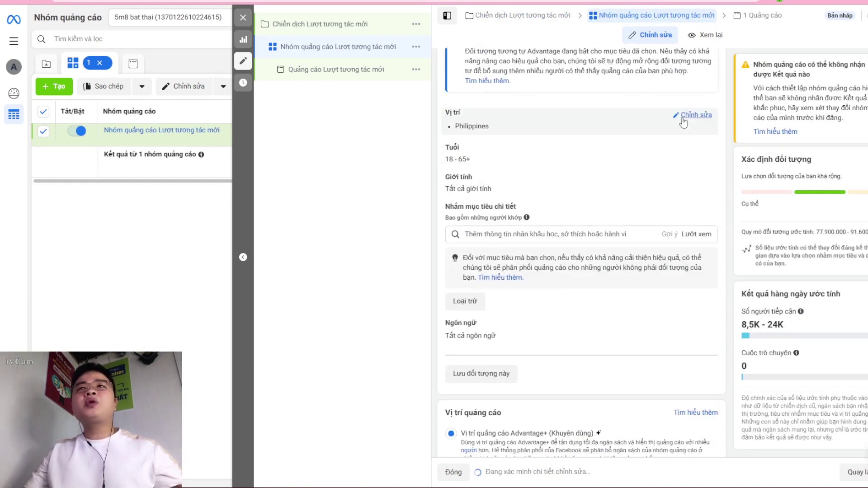
pyautogui.click(682, 122)
pyautogui.click(702, 173)
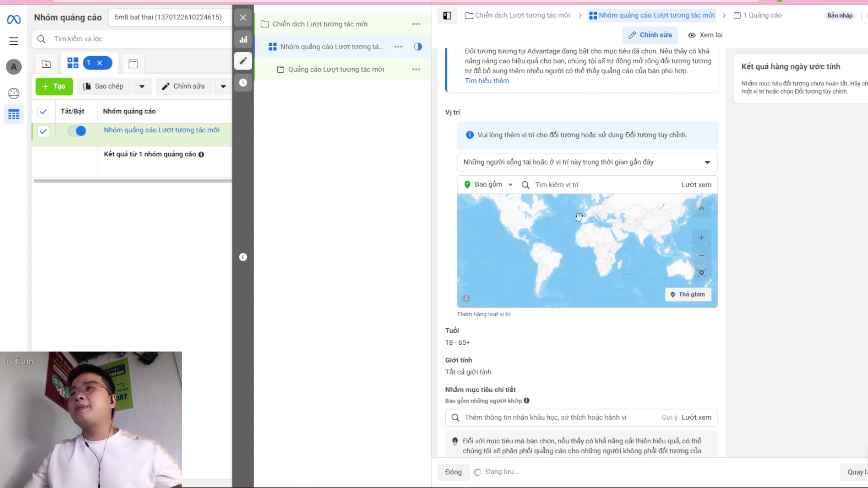
# - Drop a pin beside a Philippine island at (10.8155, 120.8849) with a 1 km radius
pyautogui.scroll(10, 635, 246)
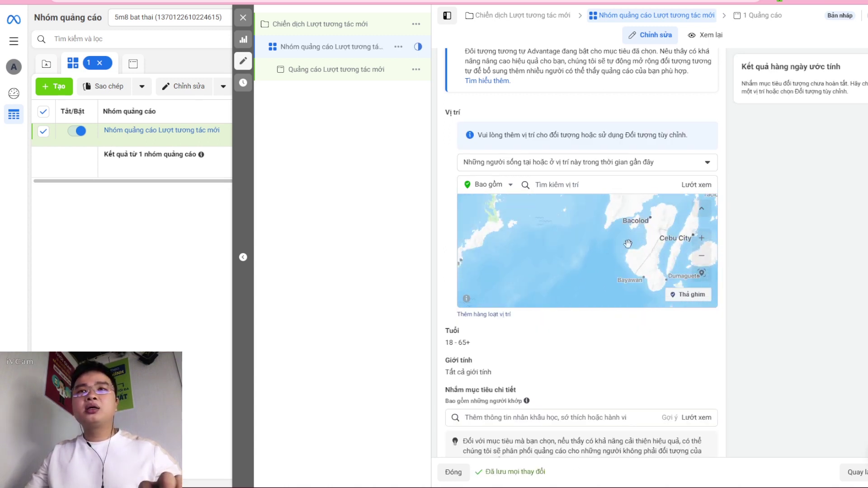
pyautogui.moveTo(615, 223); pyautogui.dragTo(647, 236)
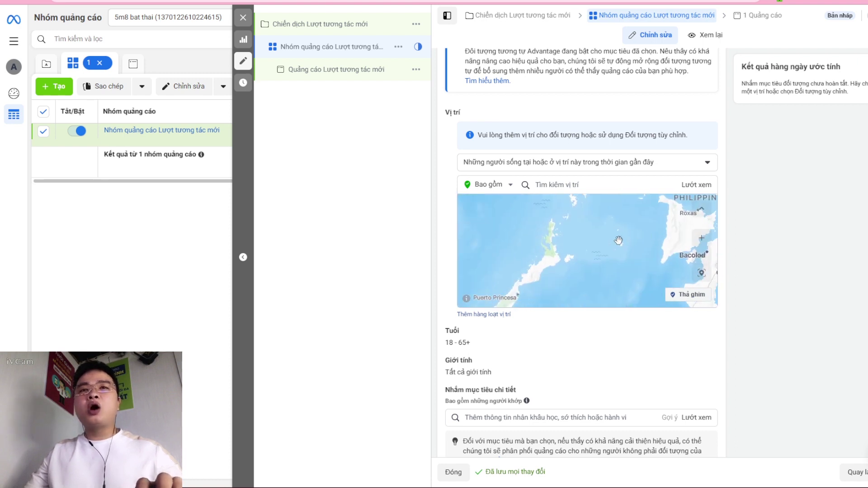
pyautogui.scroll(5, 628, 267)
pyautogui.moveTo(627, 275); pyautogui.dragTo(644, 241)
pyautogui.scroll(-3, 645, 231)
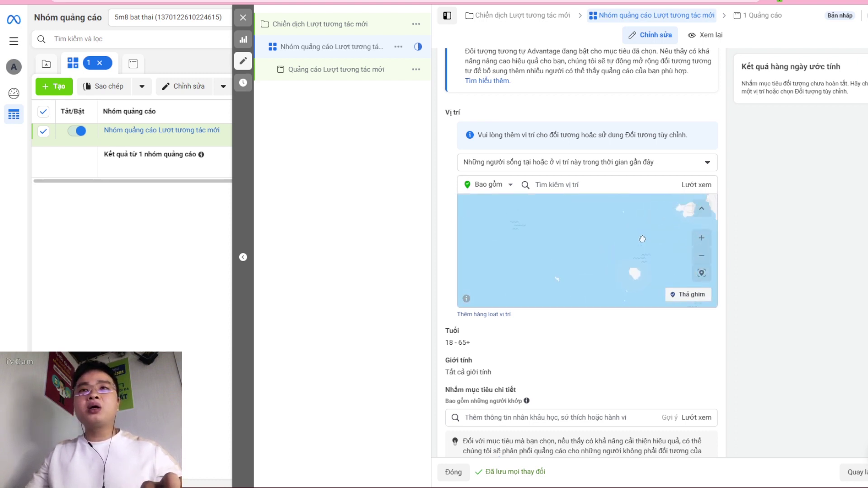
pyautogui.scroll(-2, 632, 209)
pyautogui.scroll(2, 634, 211)
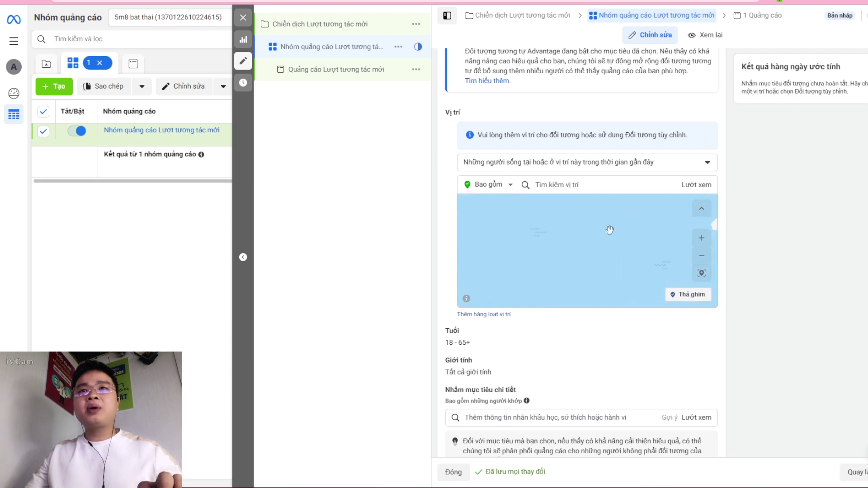
pyautogui.scroll(4, 608, 231)
pyautogui.scroll(-1, 618, 257)
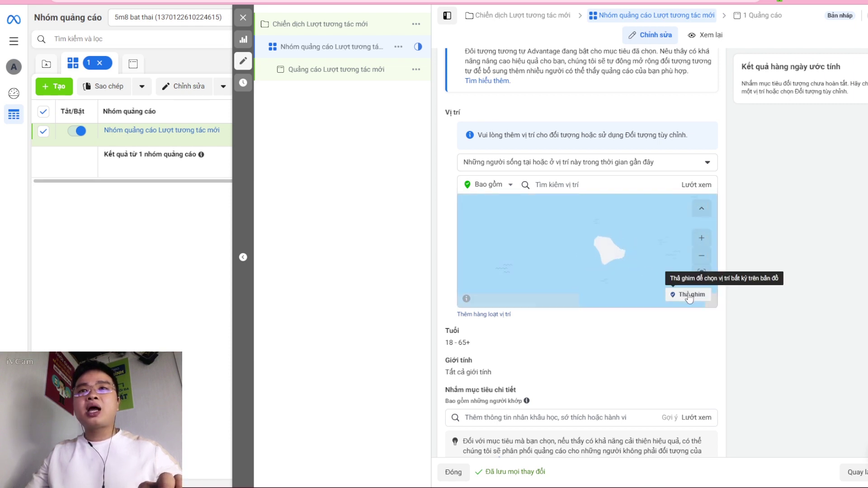
pyautogui.click(689, 296)
pyautogui.click(606, 252)
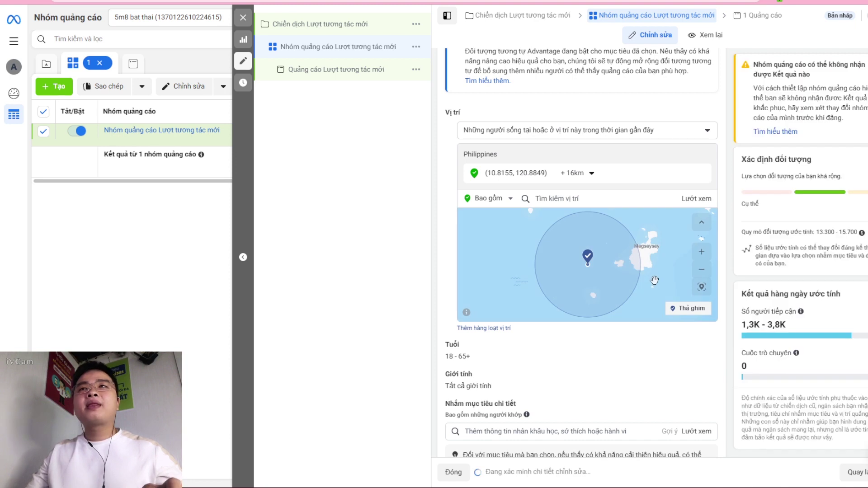
pyautogui.click(574, 175)
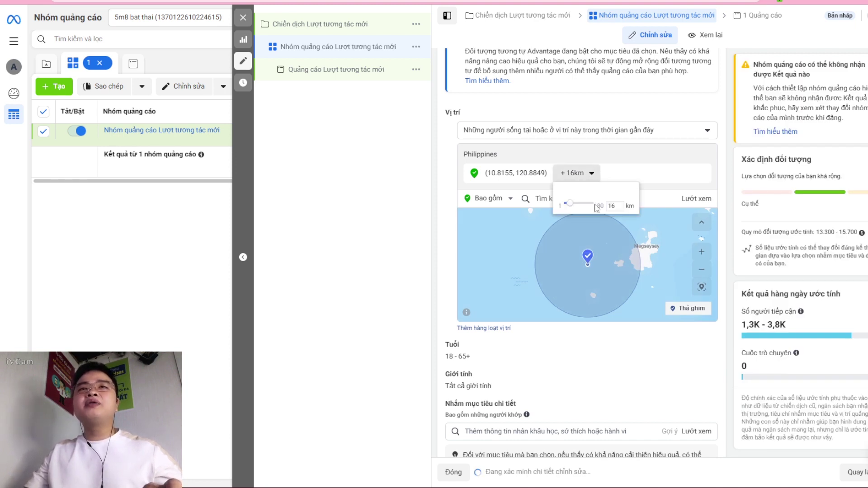
pyautogui.moveTo(569, 204); pyautogui.dragTo(394, 271)
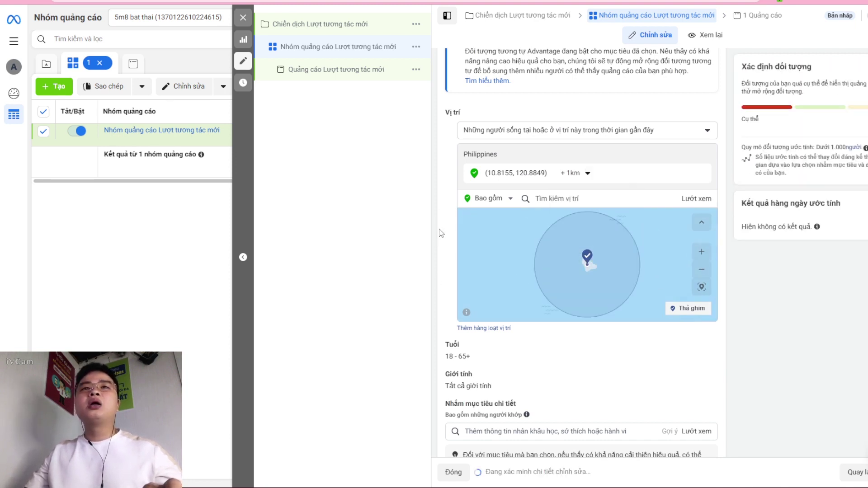
# - Add 'Đà Nẵng, Việt Nam' as a target location, then return to the 92 Agency shop page
pyautogui.click(597, 198)
pyautogui.write('Đ')
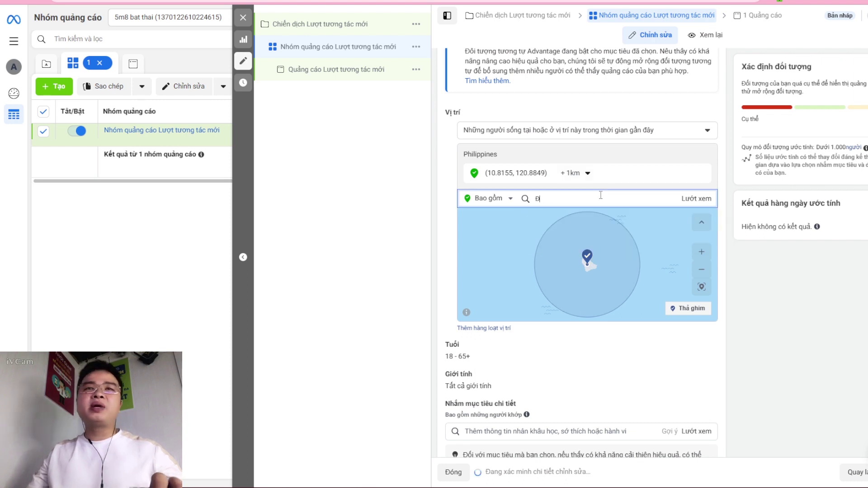
pyautogui.write('à Nẵng')
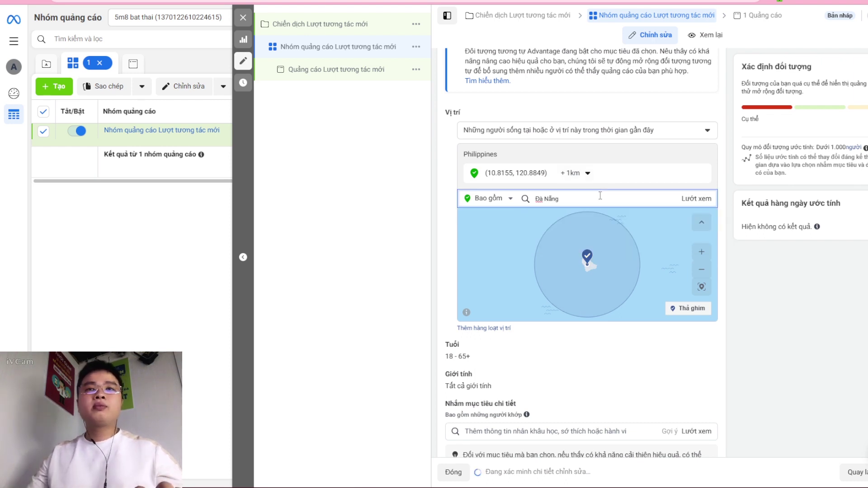
pyautogui.click(596, 219)
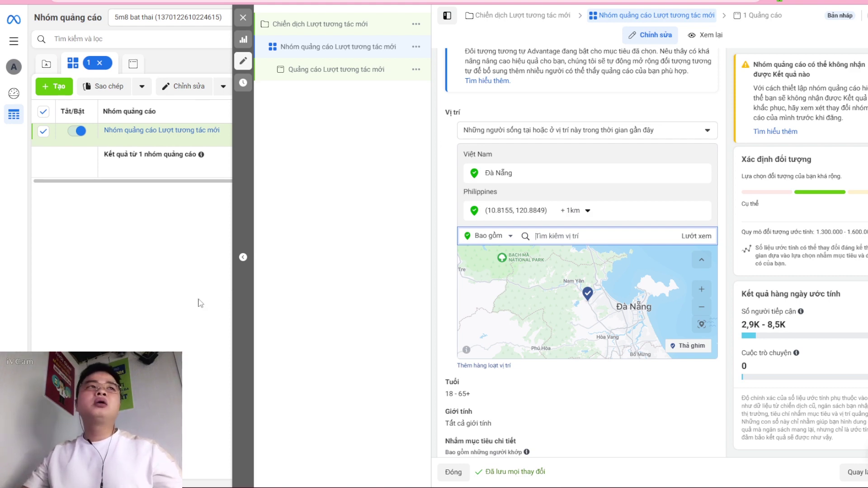
pyautogui.hotkey('alt', 'Tab')
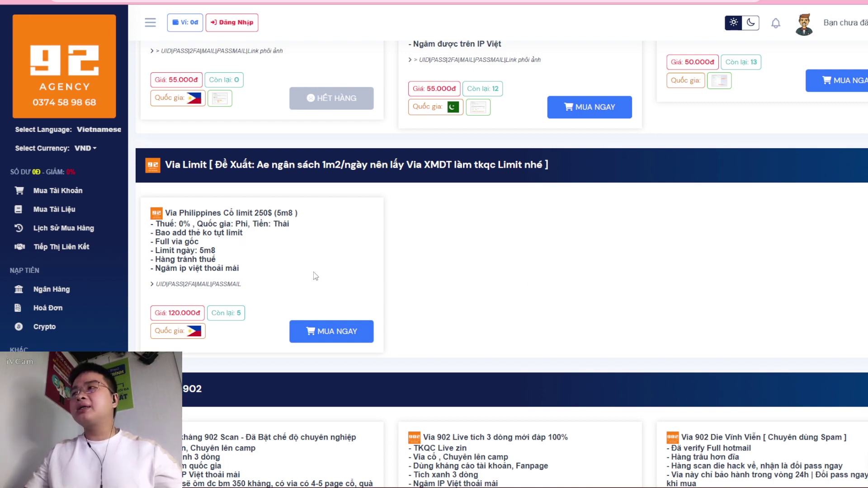
pyautogui.scroll(15, 316, 276)
pyautogui.scroll(-3, 491, 144)
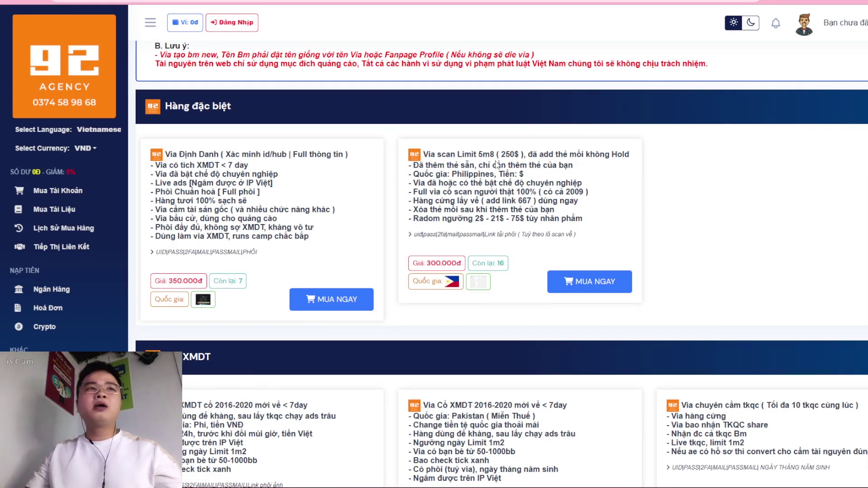
pyautogui.scroll(-10, 498, 164)
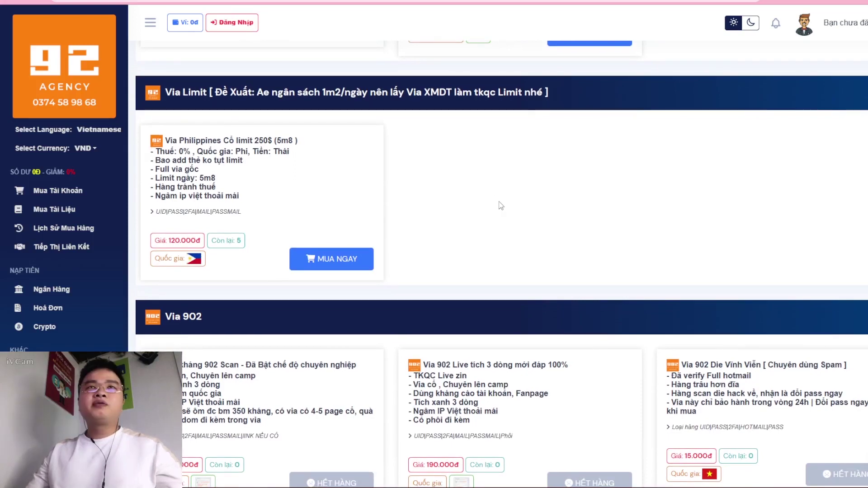